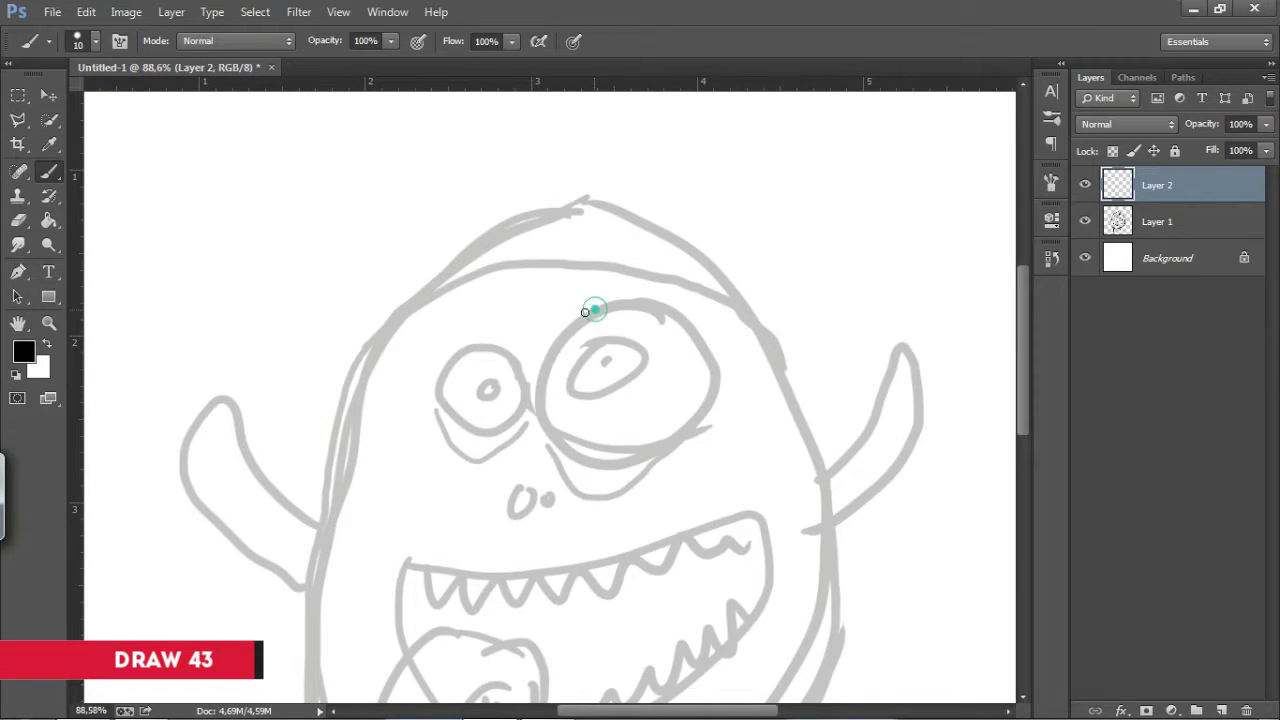
Ink both eyes, their lower lids and the baggy bulges beneath them in black.
mouse_move(586, 311)
left_mouse_down()
mouse_move(674, 440)
mouse_move(588, 311)
left_mouse_up()
left_click_drag(479, 426, 505, 354)
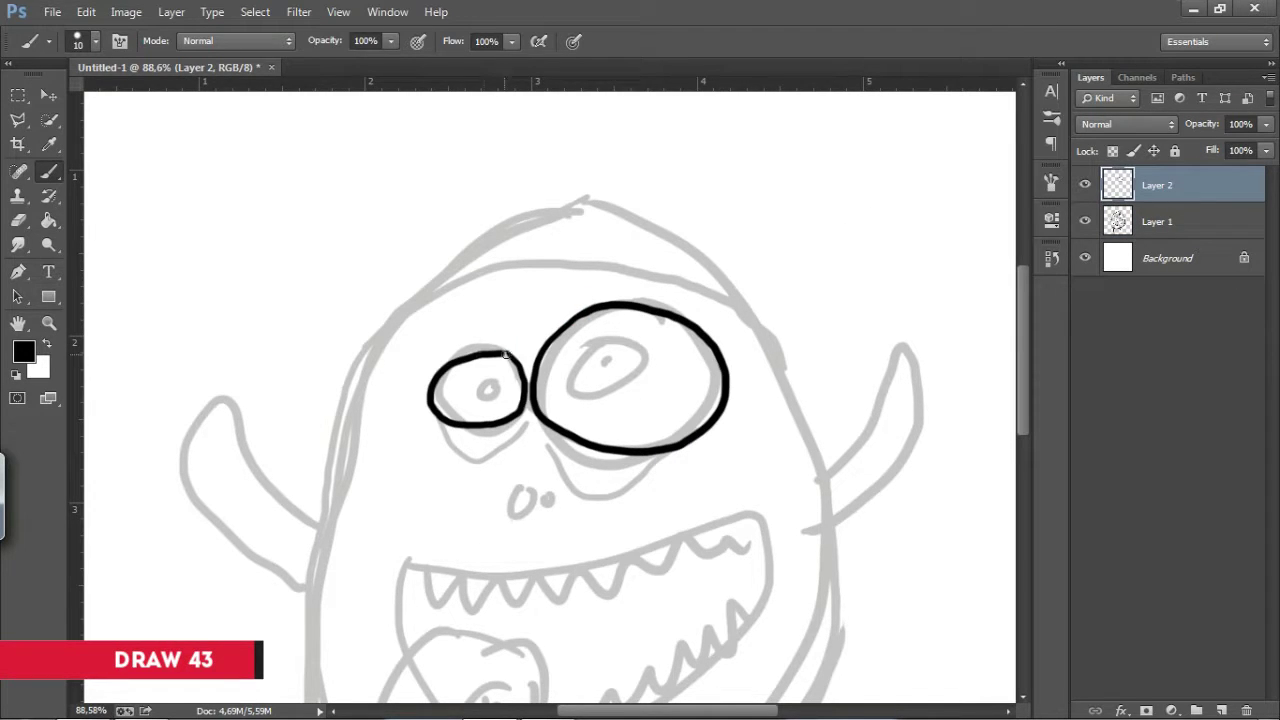
left_click_drag(530, 405, 718, 420)
left_click_drag(428, 405, 469, 436)
left_click_drag(568, 478, 730, 385)
left_click_drag(430, 392, 490, 455)
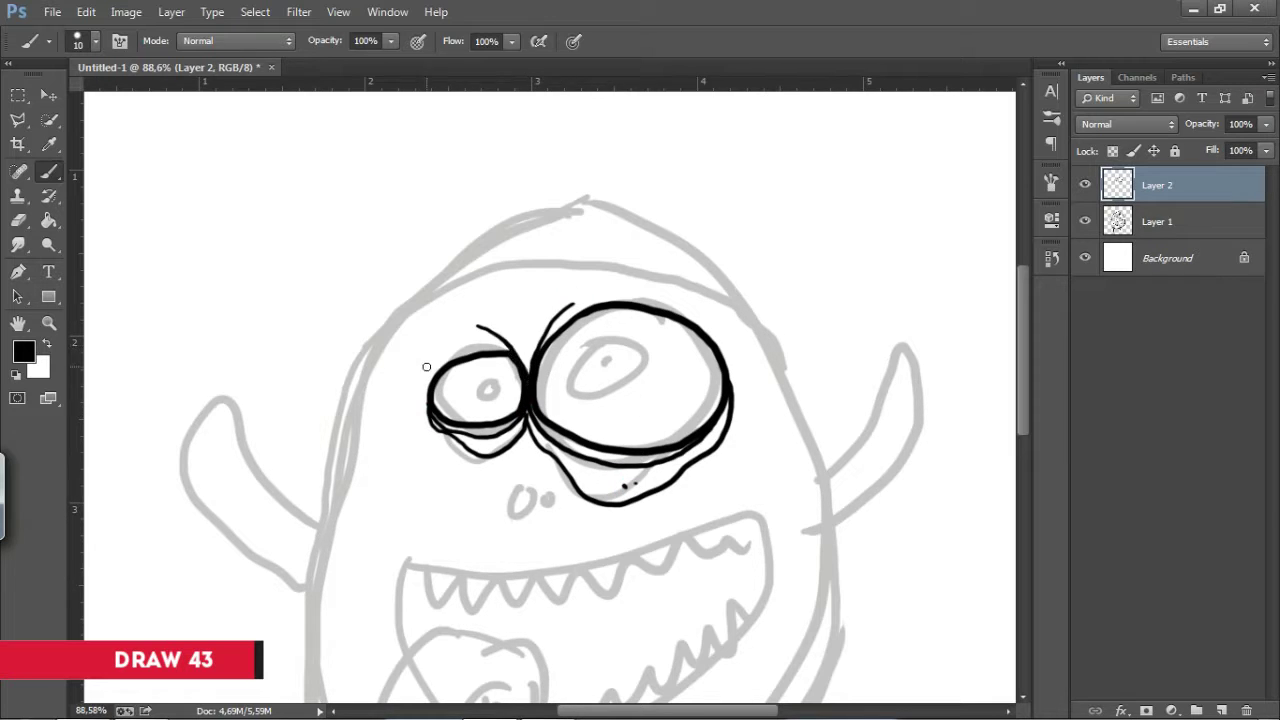
Ink the hair tuft, head top, both body sides and bottom, and a nostril.
left_click_drag(703, 374, 697, 390)
scroll(705, 300, "down", 3)
left_click_drag(461, 197, 571, 188)
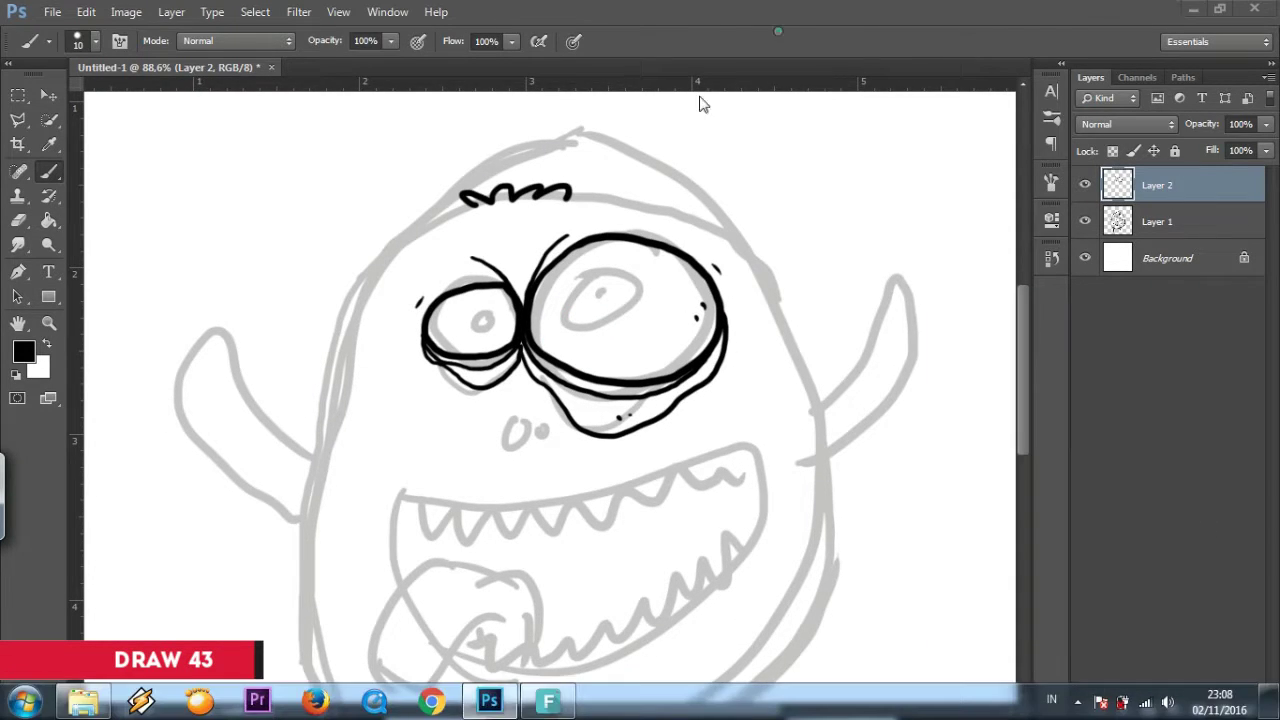
mouse_move(470, 205)
left_mouse_down()
mouse_move(330, 386)
mouse_move(327, 428)
left_mouse_up()
mouse_move(568, 192)
left_mouse_down()
mouse_move(738, 256)
mouse_move(806, 428)
left_mouse_up()
left_click_drag(633, 341, 709, 174)
left_click_drag(430, 250, 650, 628)
left_click_drag(780, 370, 690, 380)
mouse_move(790, 250)
left_mouse_down()
mouse_move(787, 410)
mouse_move(590, 625)
left_mouse_up()
mouse_move(540, 270)
left_mouse_down()
mouse_move(592, 320)
mouse_move(571, 320)
left_mouse_up()
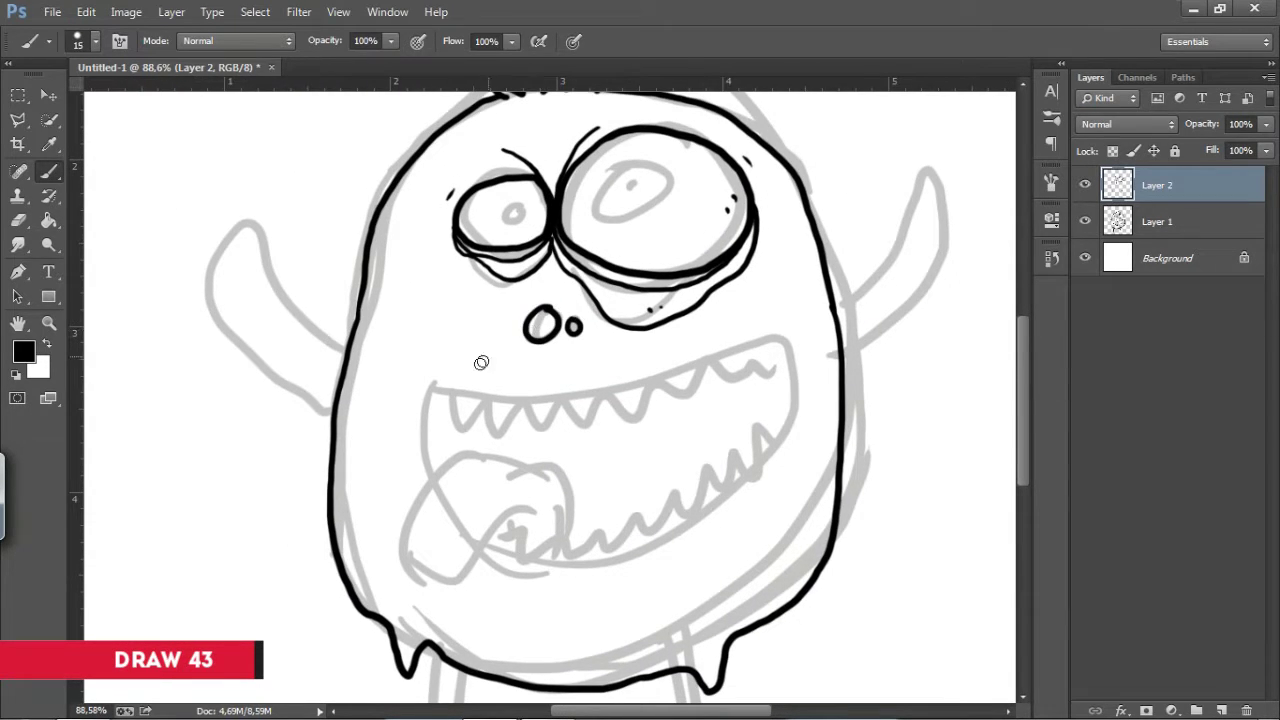
Ink the mouth's upper and left edges, corner crease, and dot marks along the upper lip.
mouse_move(421, 368)
left_mouse_down()
mouse_move(760, 346)
mouse_move(528, 570)
left_mouse_up()
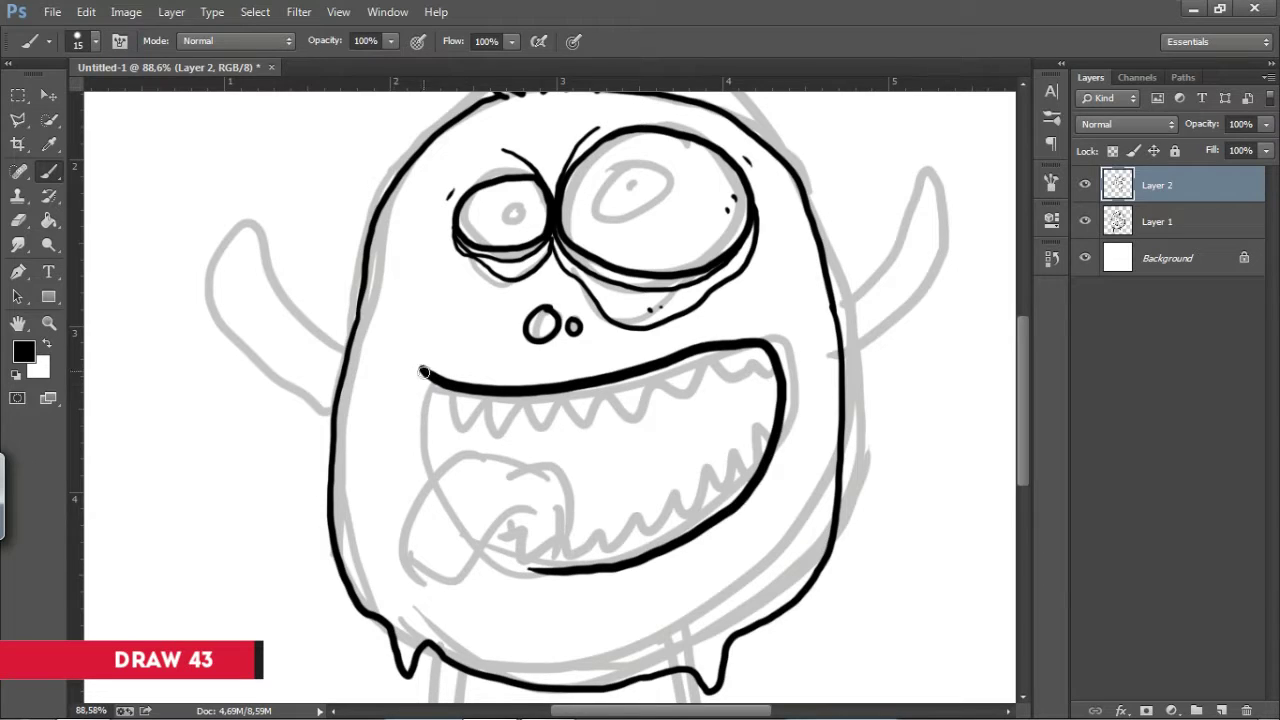
left_click_drag(423, 372, 428, 485)
left_click_drag(735, 325, 788, 378)
mouse_move(418, 352)
left_mouse_down()
mouse_move(389, 381)
mouse_move(487, 388)
left_mouse_up()
left_click(479, 370)
left_click(491, 372)
left_click(582, 366)
left_click(595, 365)
left_click(624, 357)
Draw pointed upper and lower teeth and outline both sides of the tongue.
left_click_drag(511, 389, 605, 384)
left_click_drag(630, 382, 764, 362)
left_click_drag(770, 438, 752, 470)
mouse_move(733, 474)
left_mouse_down()
mouse_move(716, 512)
mouse_move(659, 546)
left_mouse_up()
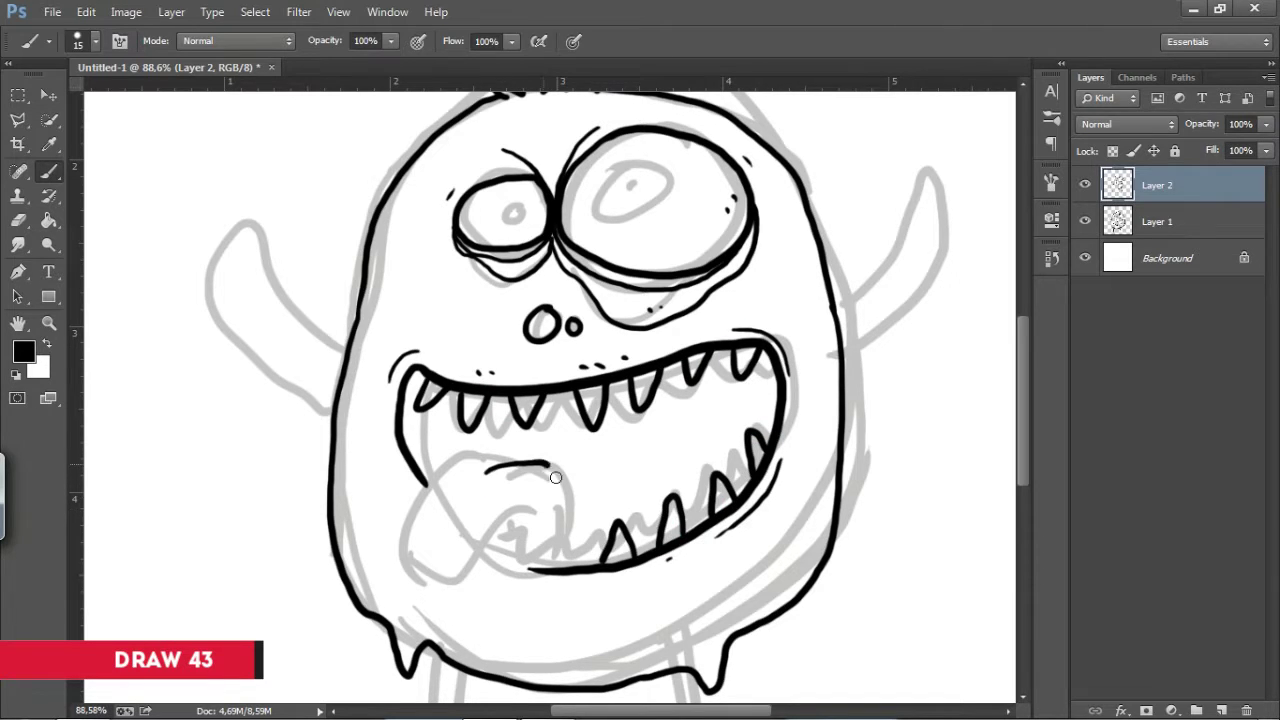
left_click_drag(556, 477, 570, 552)
left_click_drag(534, 568, 560, 562)
left_click_drag(447, 466, 501, 520)
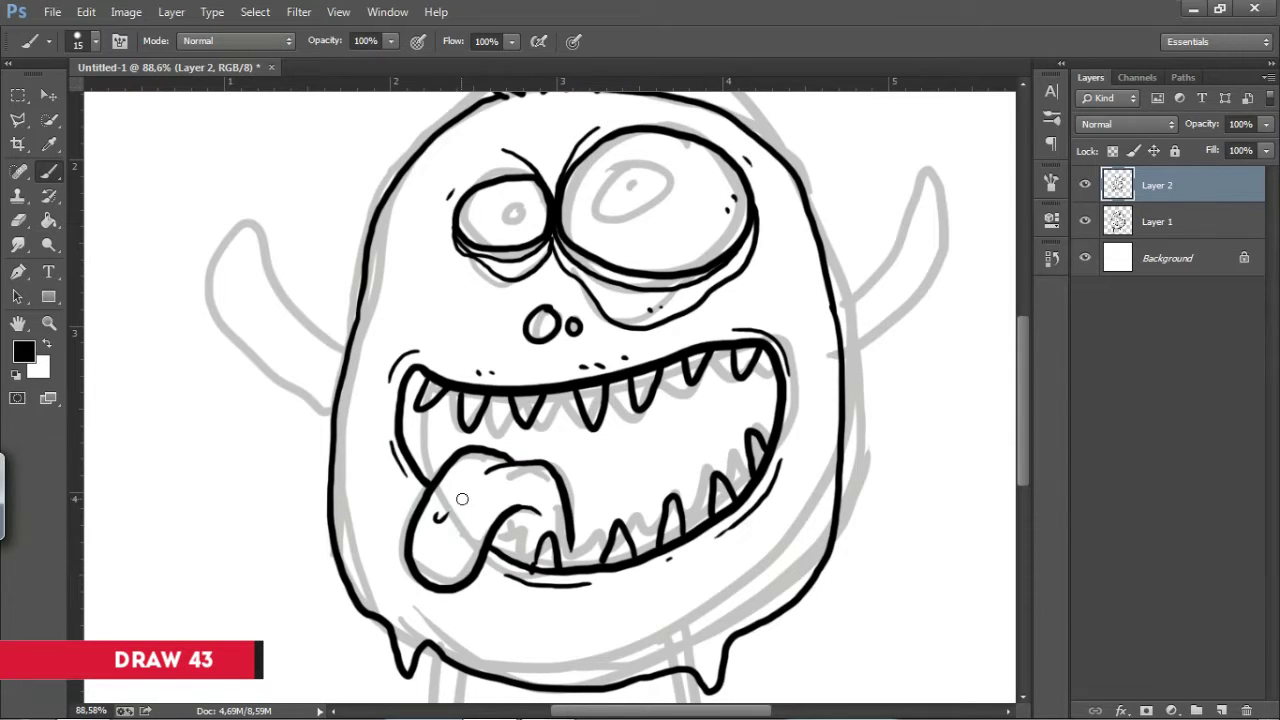
Add small creases and dots on the cheeks.
left_click_drag(800, 503, 810, 505)
left_click(755, 556)
left_click(365, 443)
left_click_drag(371, 492, 382, 492)
left_click(797, 278)
Ink the outlines of the right and left raised arms.
mouse_move(798, 297)
left_mouse_down()
mouse_move(723, 333)
mouse_move(880, 240)
mouse_move(770, 398)
left_mouse_up()
mouse_move(278, 375)
left_mouse_down()
mouse_move(148, 305)
mouse_move(255, 430)
left_mouse_up()
mouse_move(440, 130)
left_mouse_down()
mouse_move(430, 270)
mouse_move(443, 143)
left_mouse_up()
Ink a hair stroke and a tall pointed horn, then hide the grey sketch layer.
key("ctrl+z")
left_click_drag(410, 270, 422, 222)
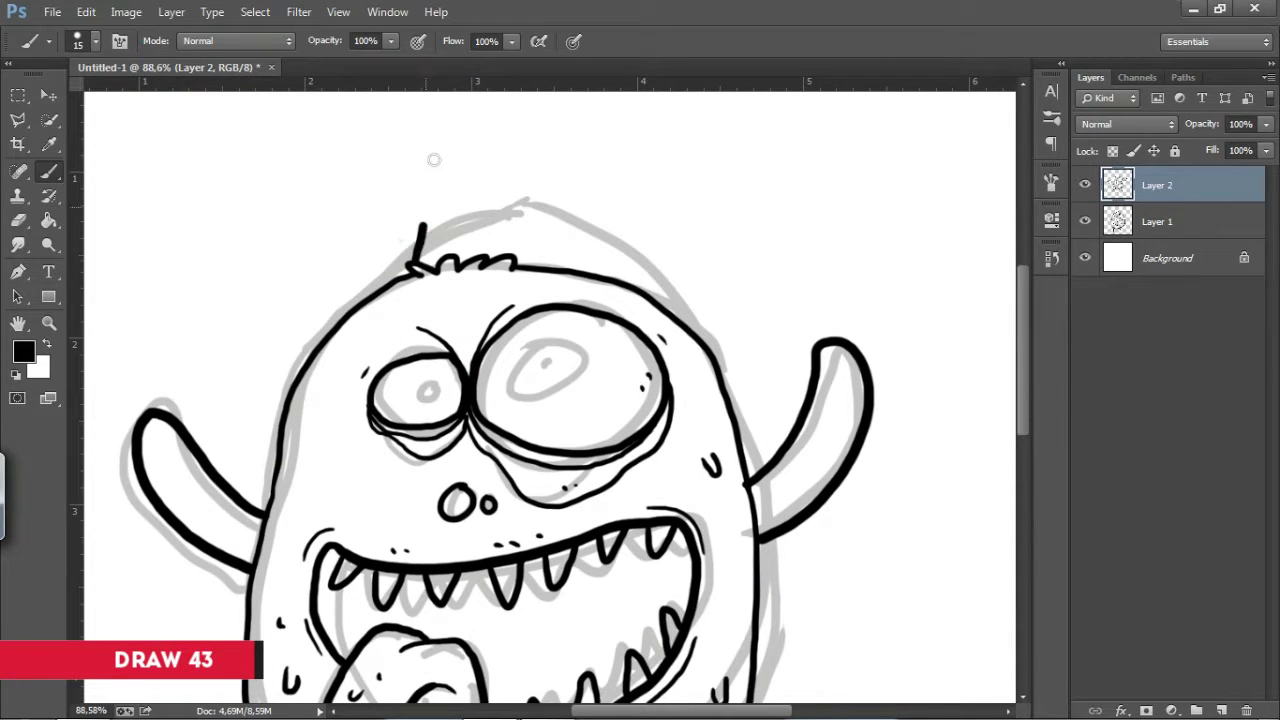
left_click_drag(434, 159, 493, 248)
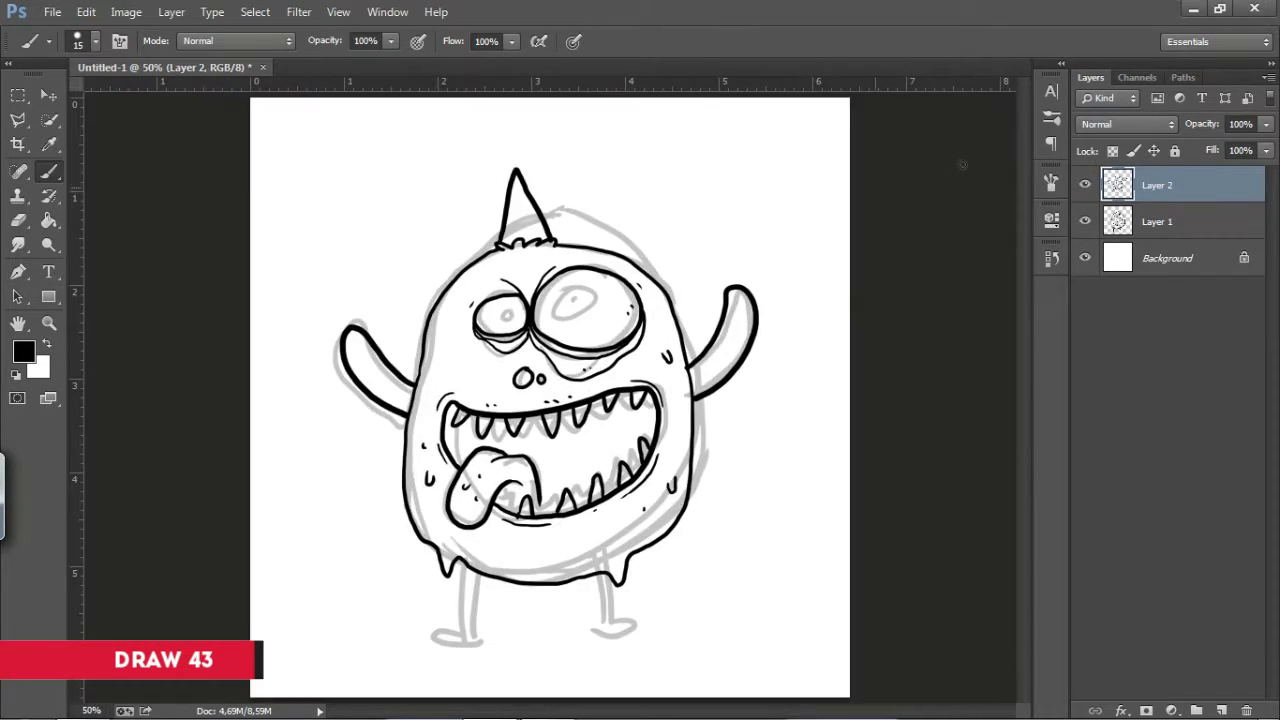
left_click(1085, 221)
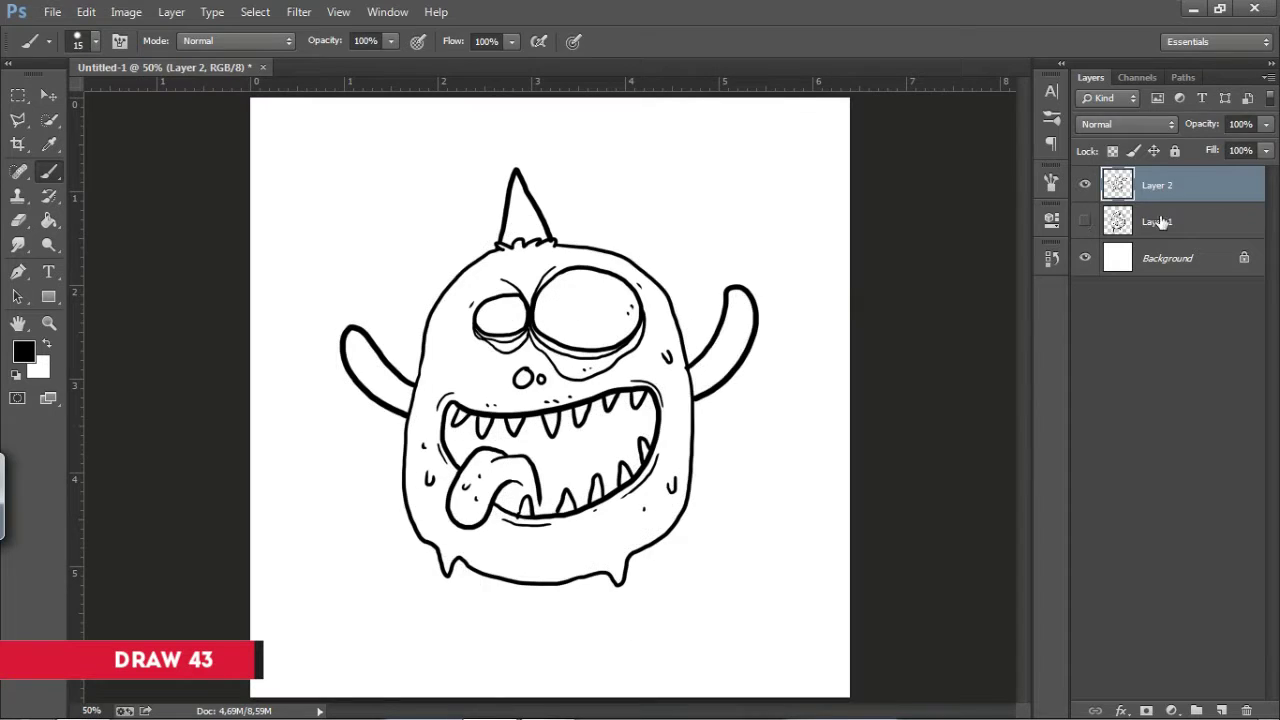
Add tick marks on the arm and head, stripe the horn, and create empty Layer 3.
left_click_drag(356, 402, 366, 418)
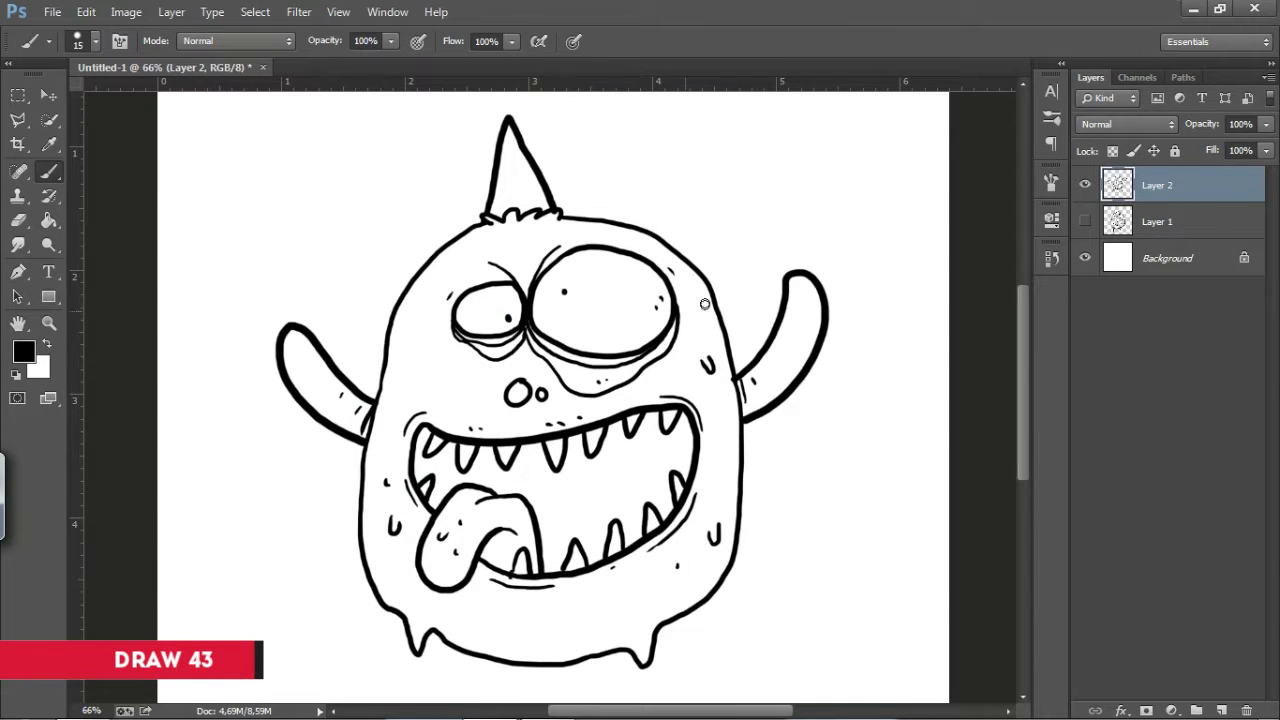
left_click_drag(410, 328, 416, 338)
left_click(448, 272)
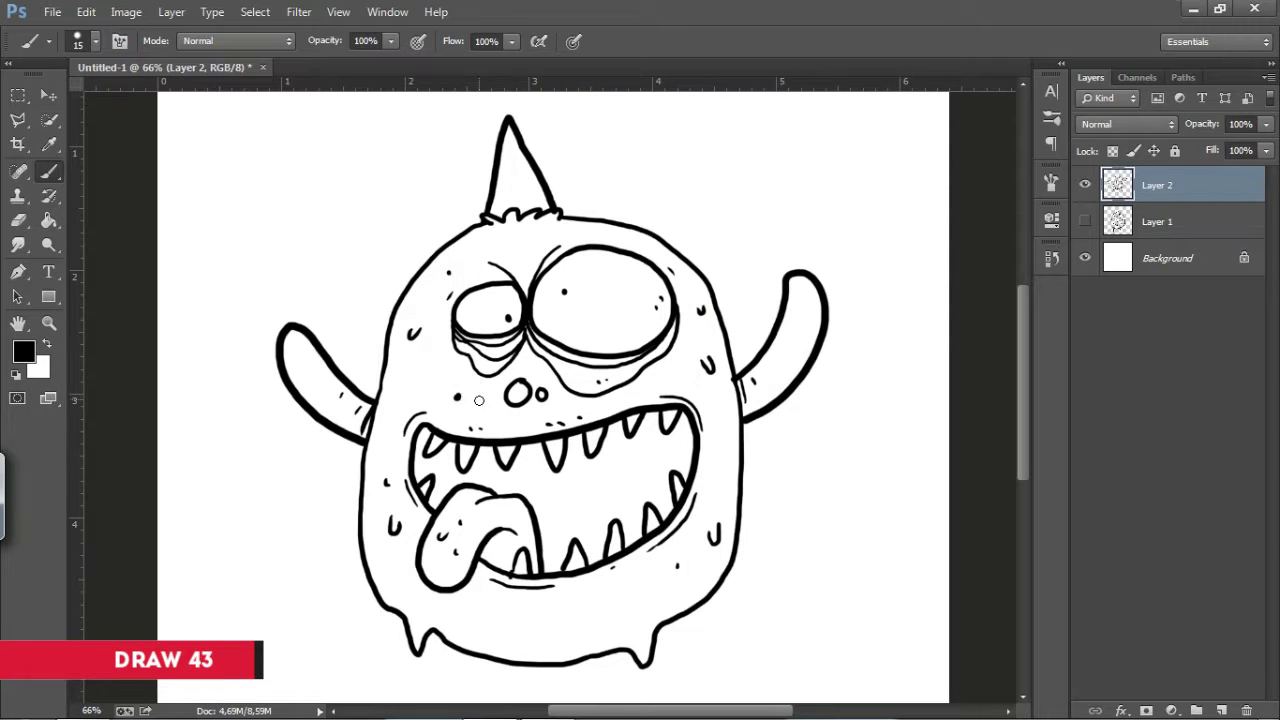
left_click_drag(490, 182, 532, 176)
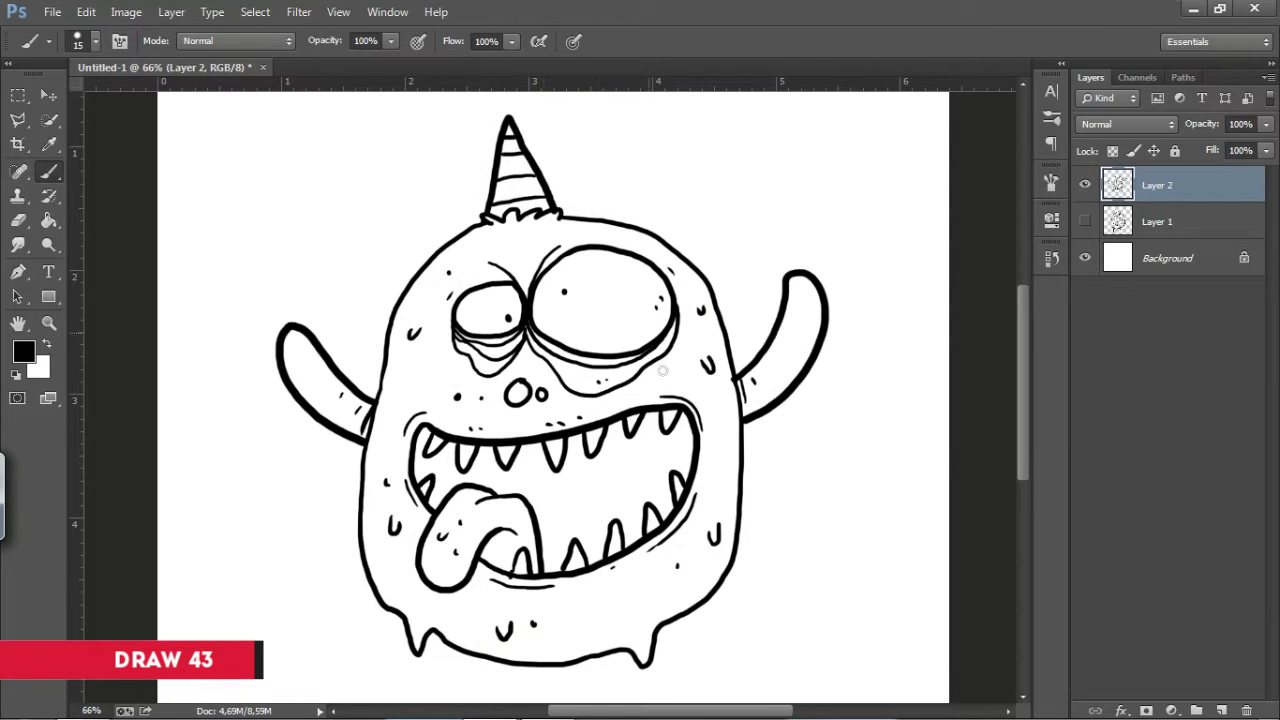
left_click(1221, 710, "ctrl")
left_click(1157, 185)
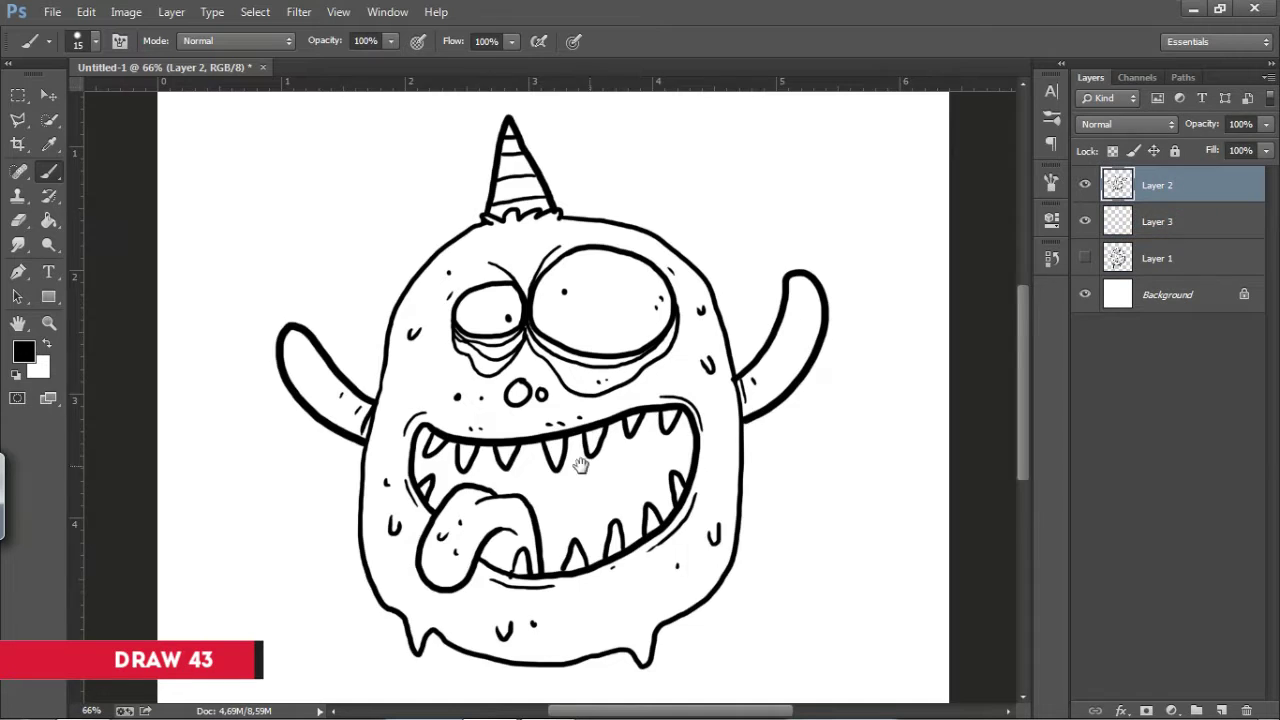
Ink a leg and foot under the body on Layer 2.
left_click_drag(297, 692, 326, 542)
mouse_move(418, 461)
left_mouse_down()
mouse_move(385, 552)
mouse_move(357, 563)
left_mouse_up()
key("ctrl+z")
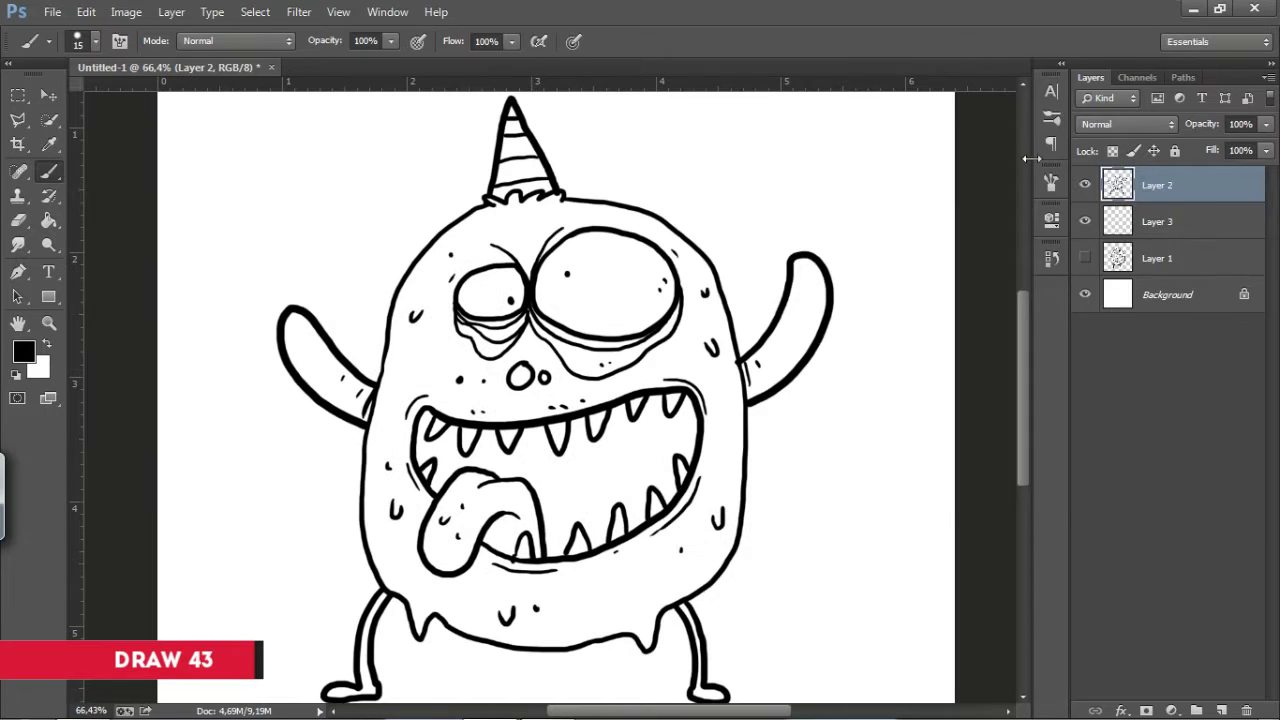
Choose red and brush it beside the nose and on the upper-left head on Layer 3.
left_click(1157, 221)
left_click(24, 351)
left_click(915, 269)
key("Return")
key("b")
left_click_drag(530, 341, 518, 372)
mouse_move(415, 295)
left_mouse_down()
mouse_move(455, 228)
mouse_move(505, 208)
left_mouse_up()
Add a light grey Solid Color fill backdrop, then paint red down the head's edge and left arm.
left_click(1165, 294)
left_click(1172, 710)
left_click(1130, 284)
left_click_drag(755, 233, 723, 243)
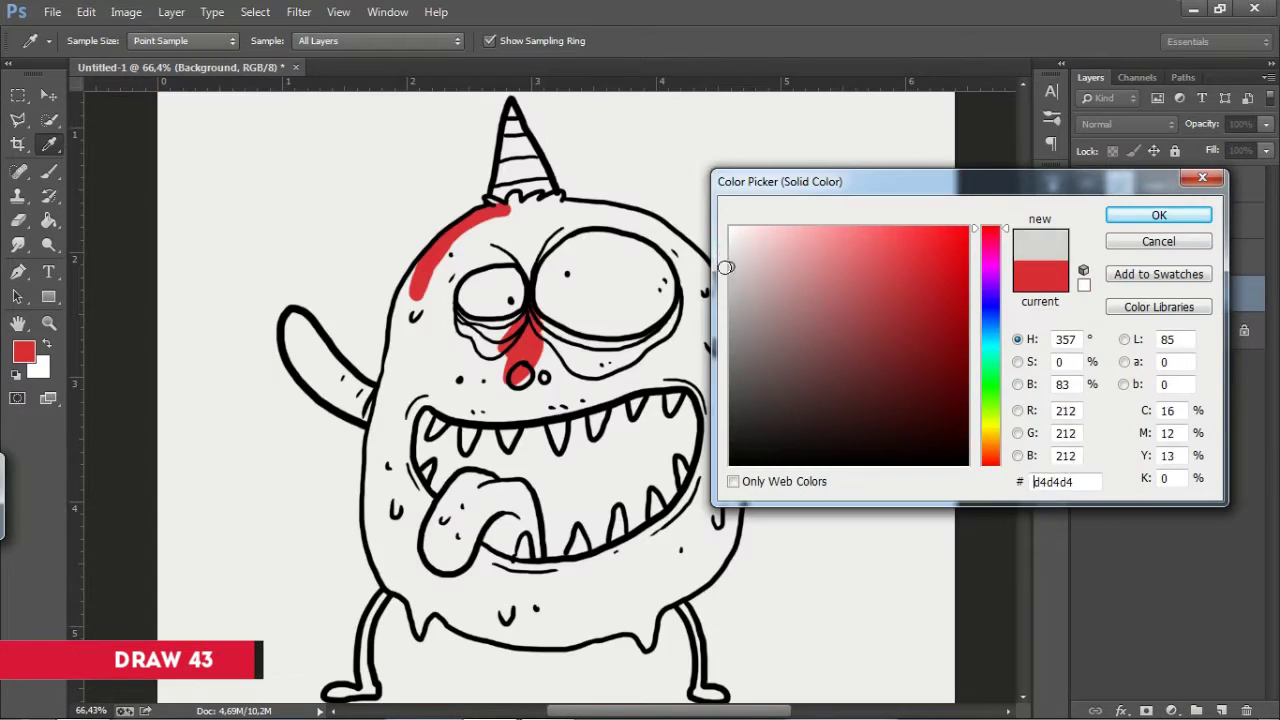
key("Return")
left_click(1157, 221)
mouse_move(429, 261)
left_mouse_down()
mouse_move(382, 398)
mouse_move(292, 318)
mouse_move(375, 418)
mouse_move(322, 362)
left_mouse_up()
Brush flat red over the forehead, both body sides, lower body and legs on Layer 3.
mouse_move(467, 276)
left_mouse_down()
mouse_move(515, 268)
mouse_move(530, 200)
mouse_move(455, 255)
mouse_move(440, 330)
mouse_move(490, 300)
left_mouse_up()
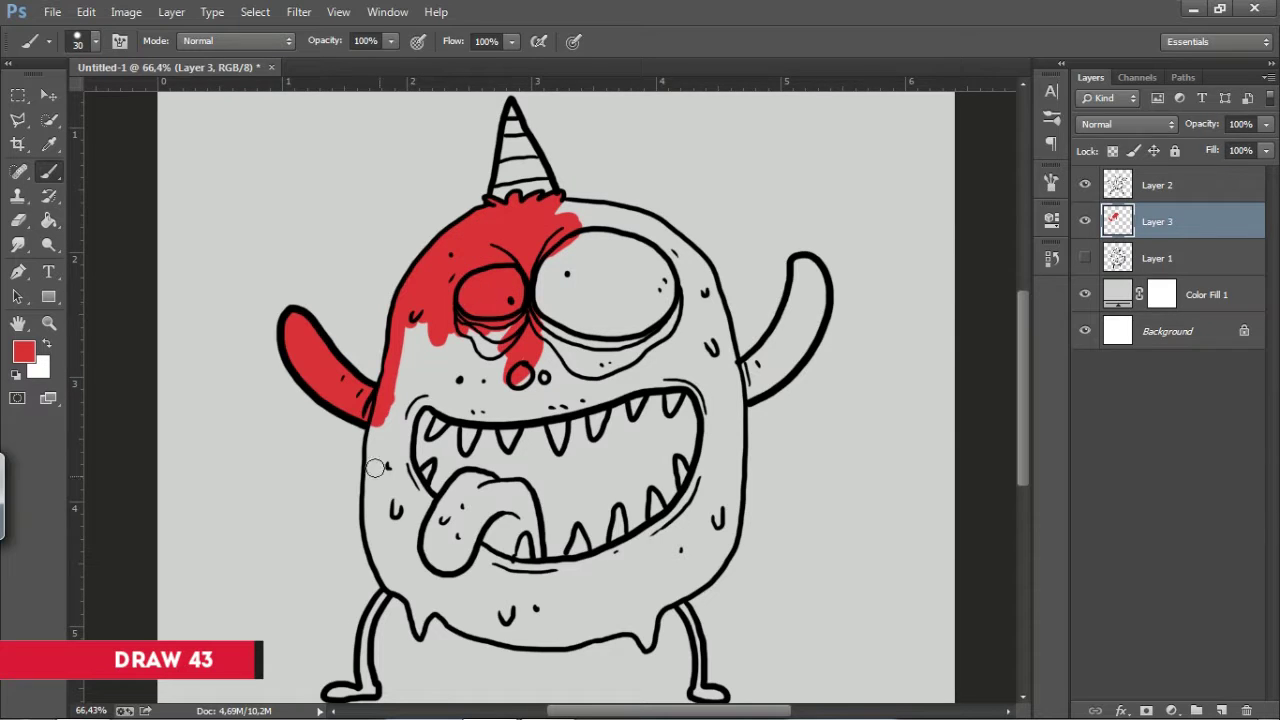
left_click_drag(370, 474, 370, 533)
left_click_drag(406, 594, 368, 645)
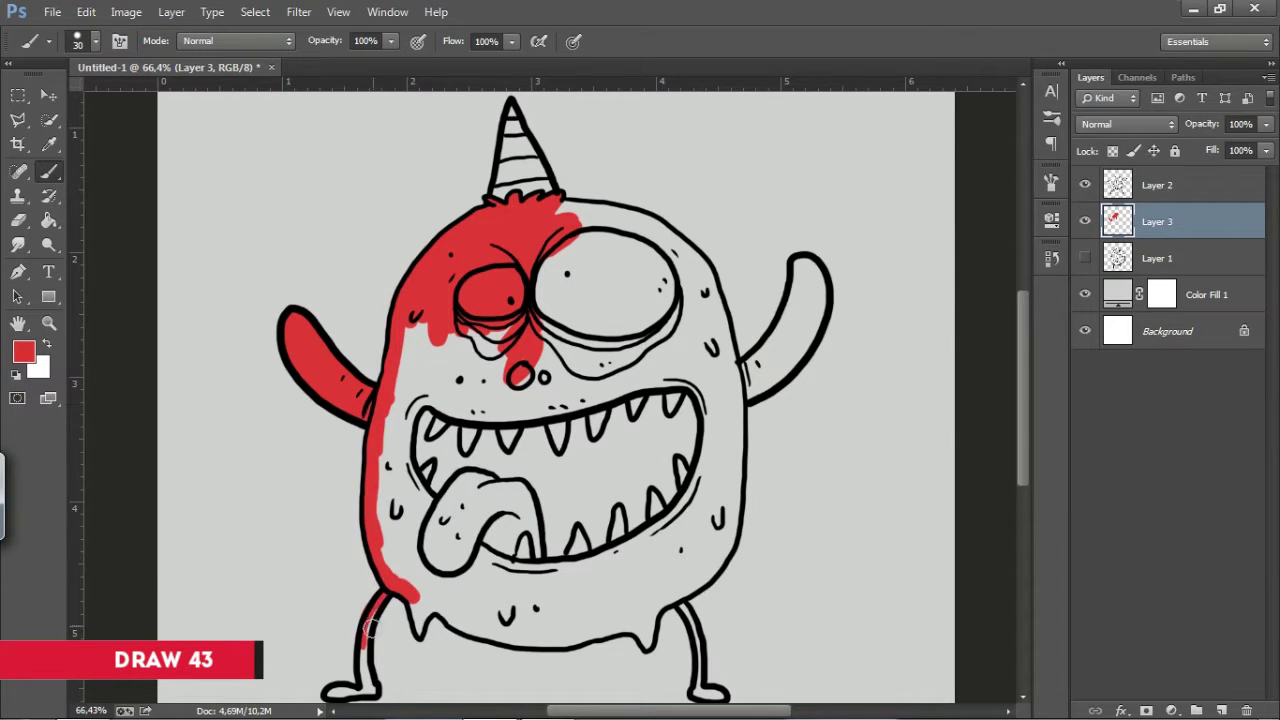
scroll(359, 597, "down", 1)
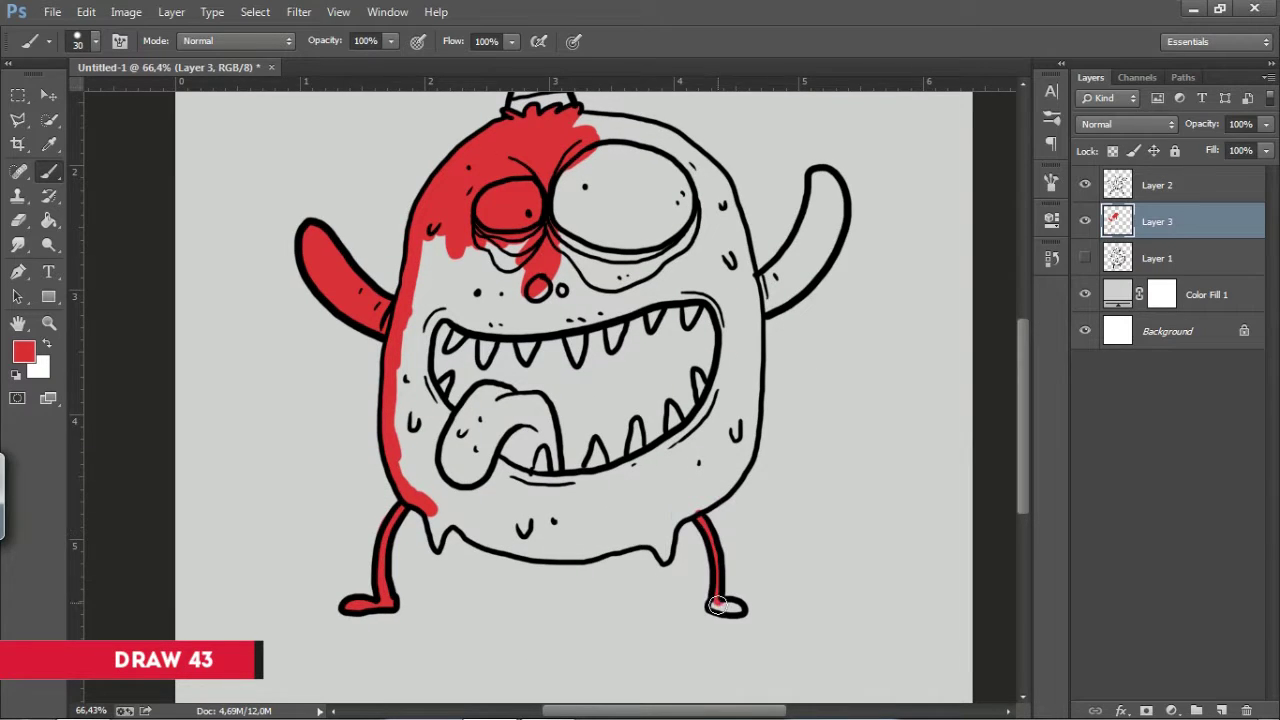
left_click_drag(655, 518, 665, 555)
mouse_move(680, 486)
left_mouse_down()
mouse_move(620, 545)
mouse_move(562, 552)
left_mouse_up()
mouse_move(432, 502)
left_mouse_down()
mouse_move(494, 550)
mouse_move(590, 544)
left_mouse_up()
left_click_drag(755, 280, 760, 400)
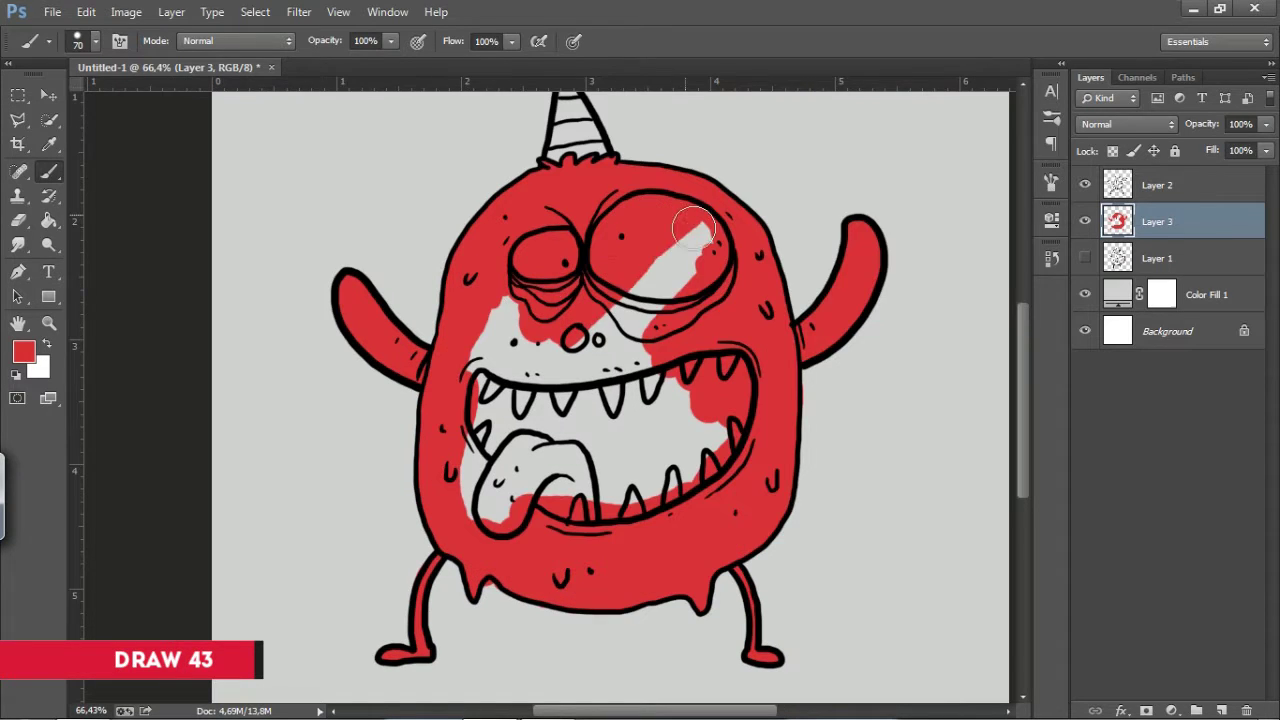
mouse_move(693, 228)
left_mouse_down()
mouse_move(540, 375)
mouse_move(490, 300)
left_mouse_up()
left_click_drag(490, 440, 510, 525)
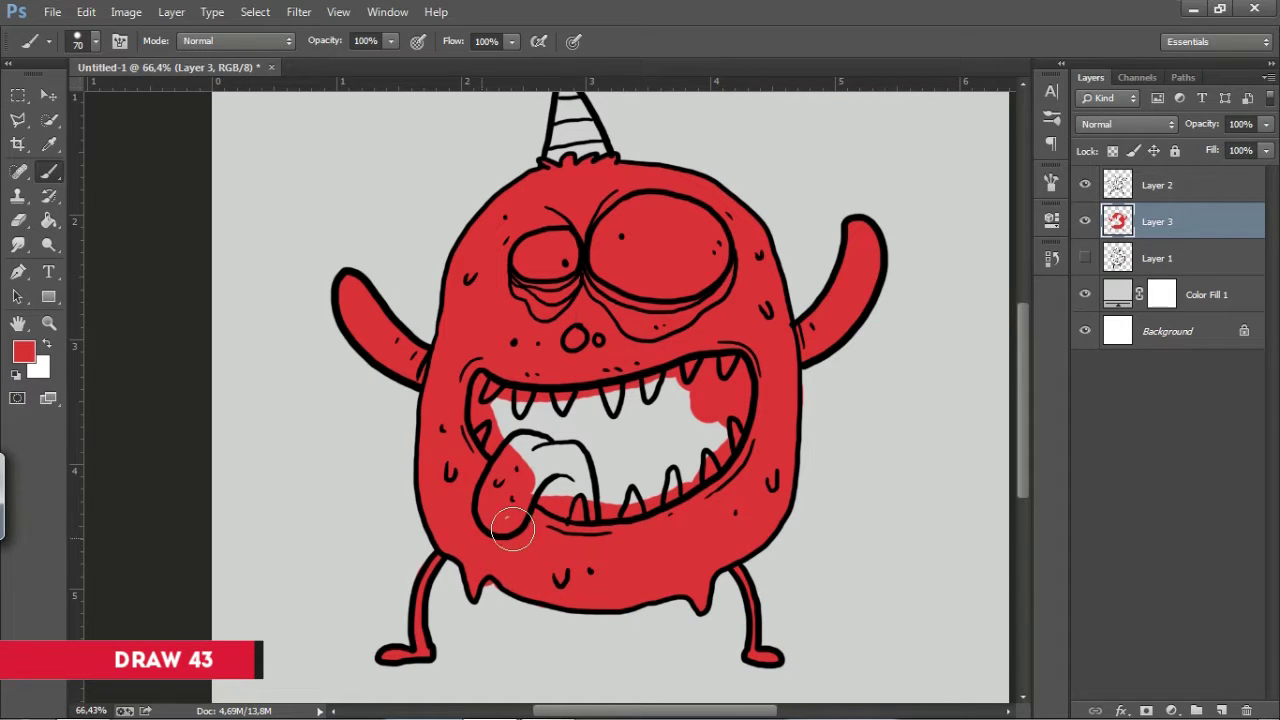
Create clipped Layer 4 and set the brush to 61% opacity and 64% flow.
key("e")
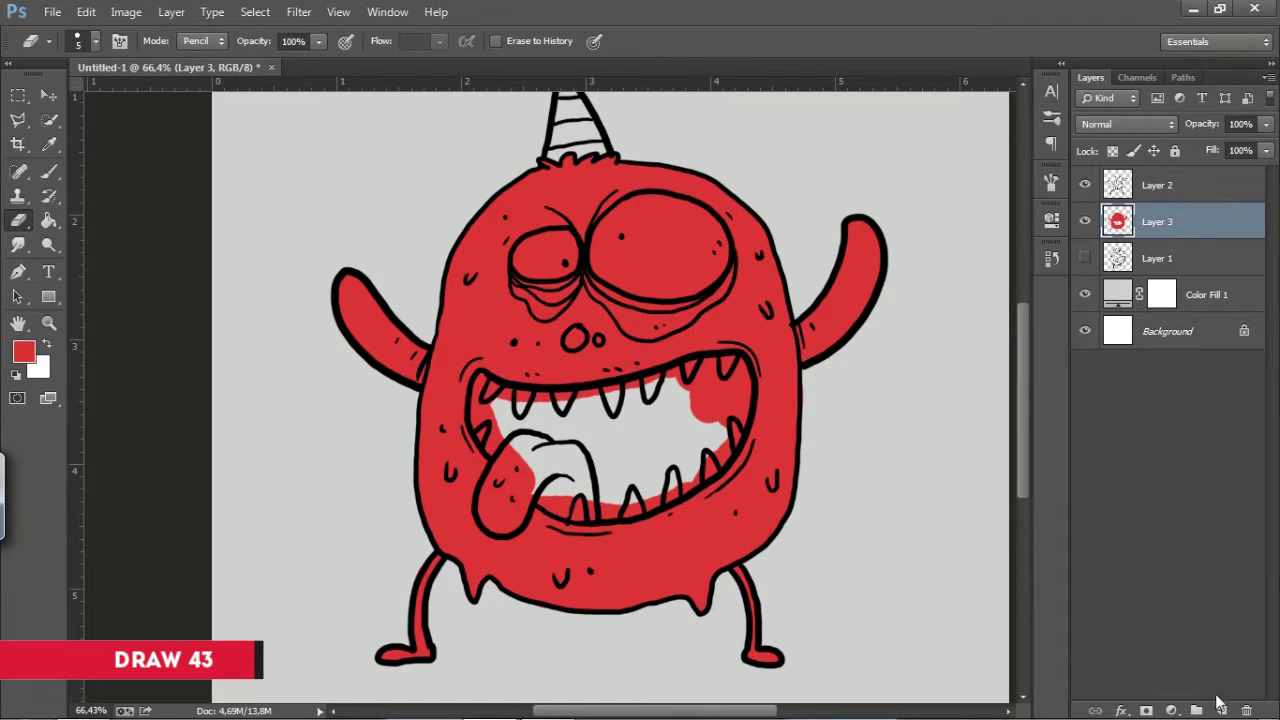
left_click(1221, 710)
key("ctrl+alt+g")
key("b")
left_click(1051, 117)
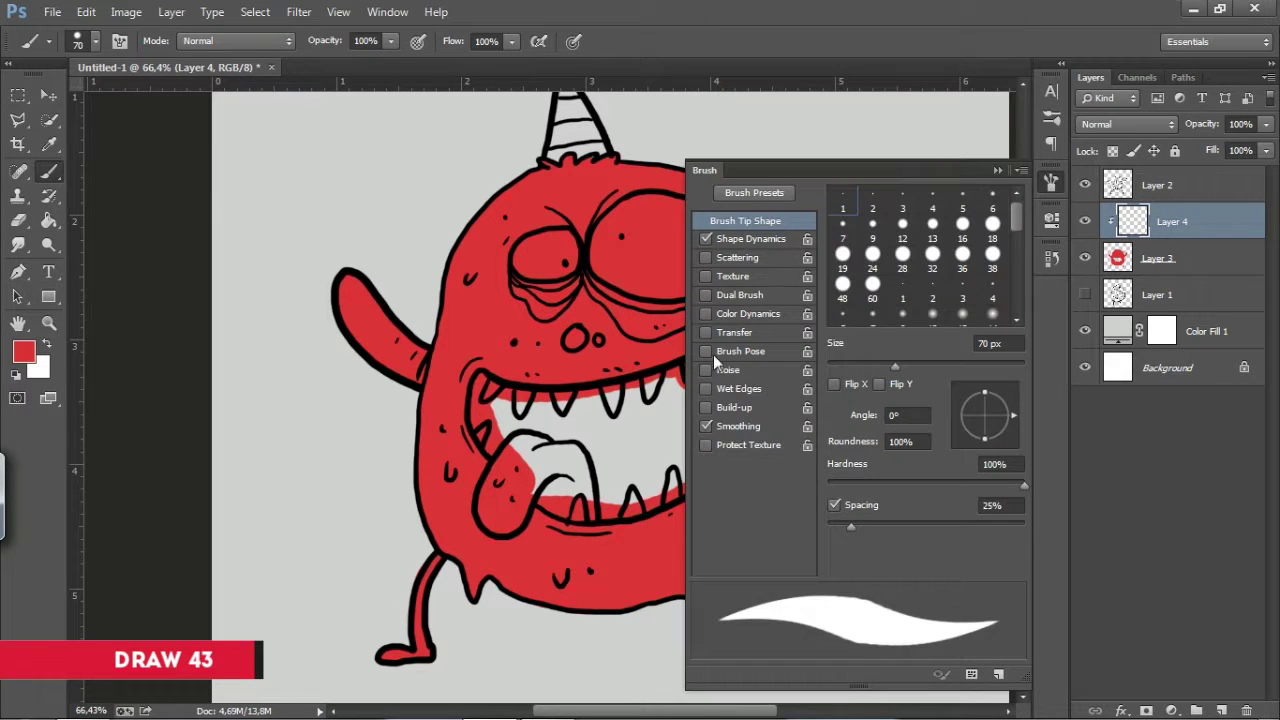
left_click_drag(390, 41, 356, 62)
left_click_drag(511, 41, 478, 62)
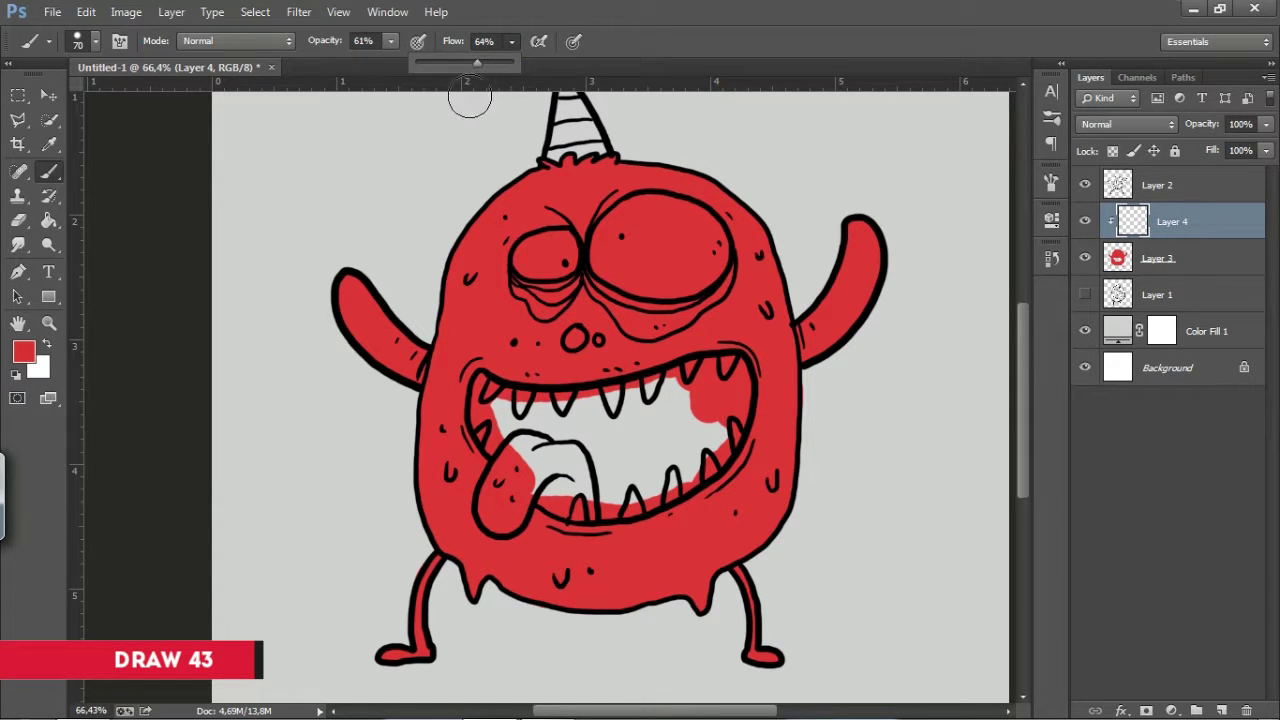
right_click(688, 328)
double_click(800, 525)
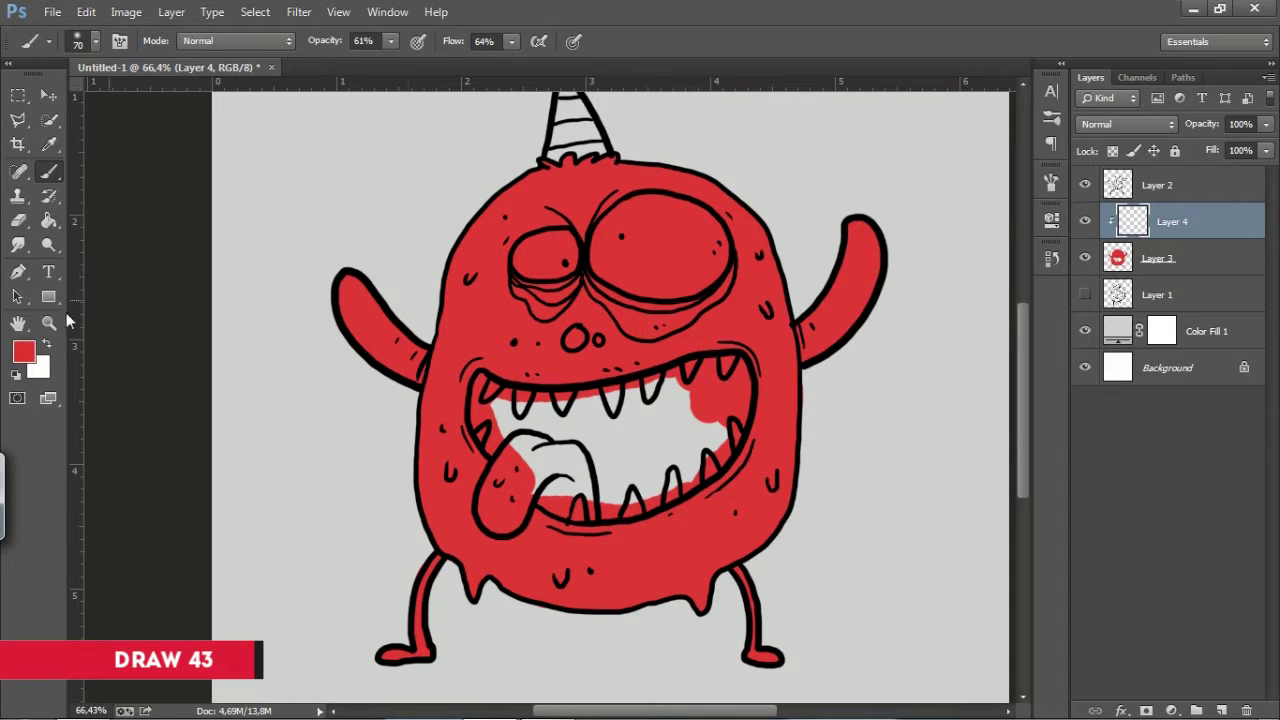
Pick a darker red, enable brush Transfer, and shade the monster's right side.
left_click(24, 351)
left_click(929, 331)
key("Return")
left_click(806, 320)
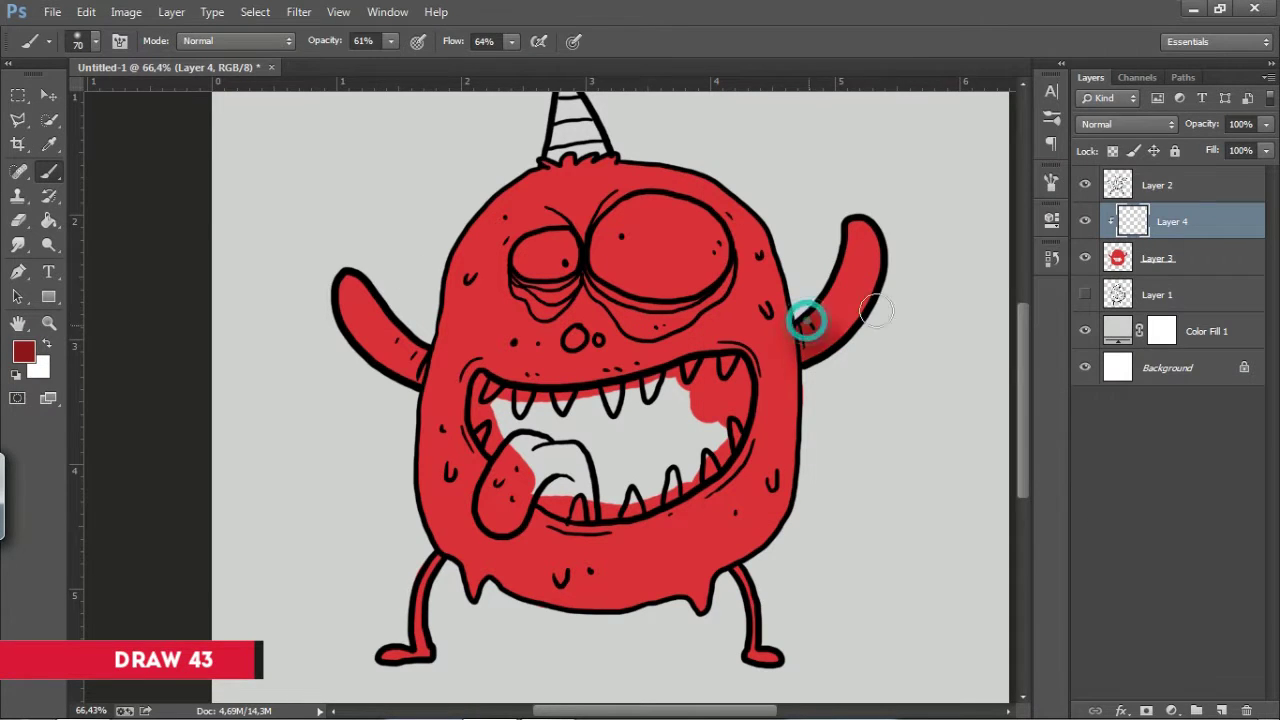
left_click(1051, 182)
left_click(705, 332)
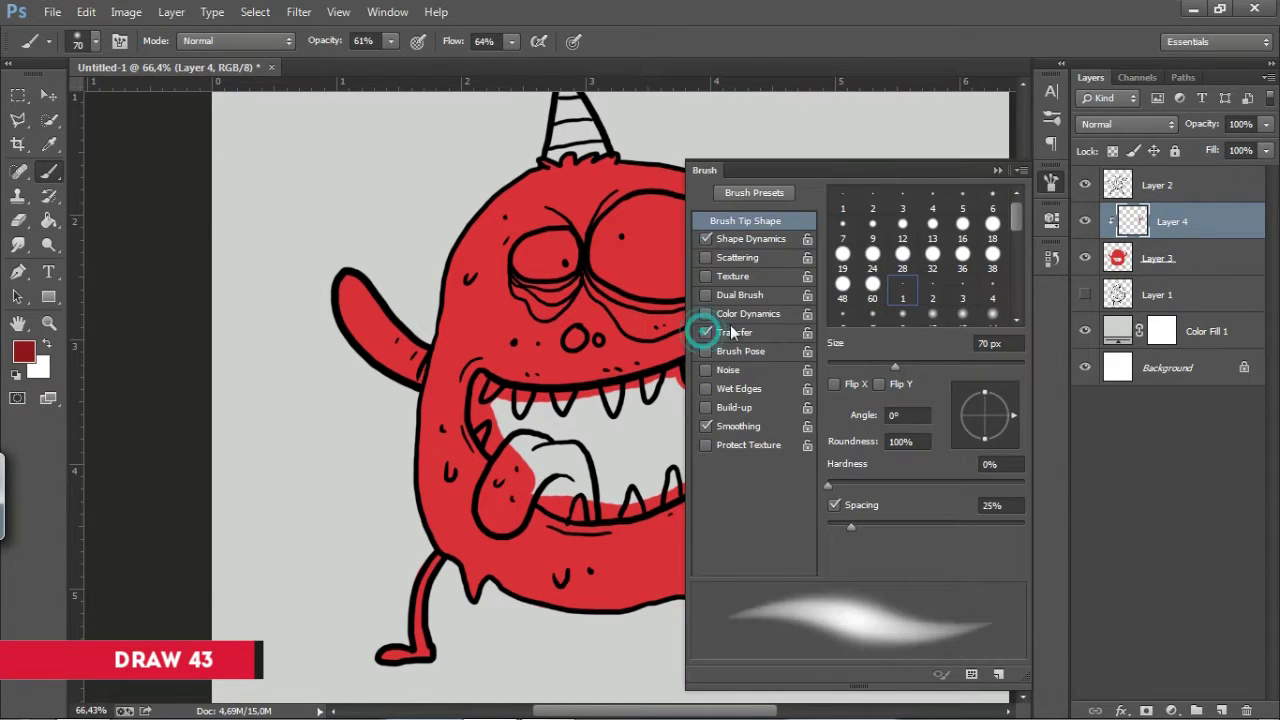
left_click(734, 332)
mouse_move(777, 369)
left_mouse_down()
mouse_move(705, 572)
mouse_move(757, 423)
mouse_move(770, 285)
left_mouse_up()
left_click_drag(745, 530, 765, 215)
left_click_drag(768, 327, 753, 453)
Add faint lighter red near the right arm and darker shading along the lower belly.
left_click(23, 351)
left_click(747, 548)
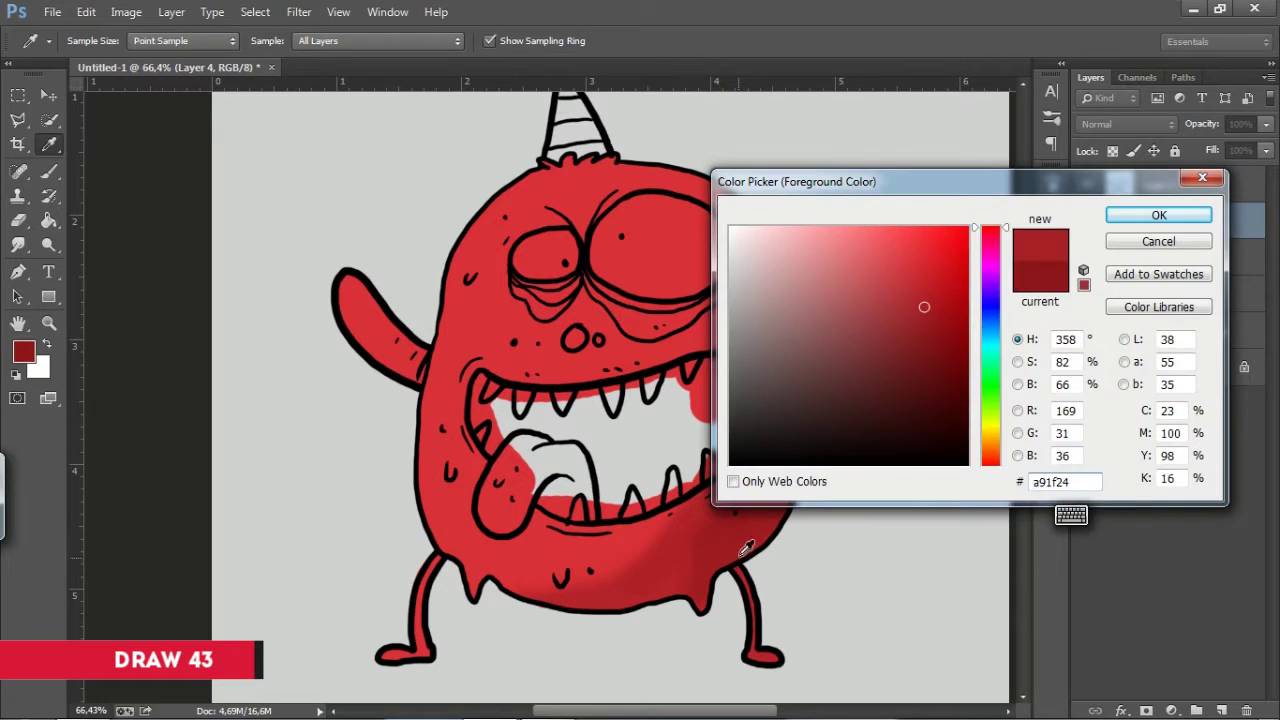
key("Return")
left_click(796, 378)
left_click_drag(830, 345, 780, 300)
left_click_drag(704, 572, 683, 583)
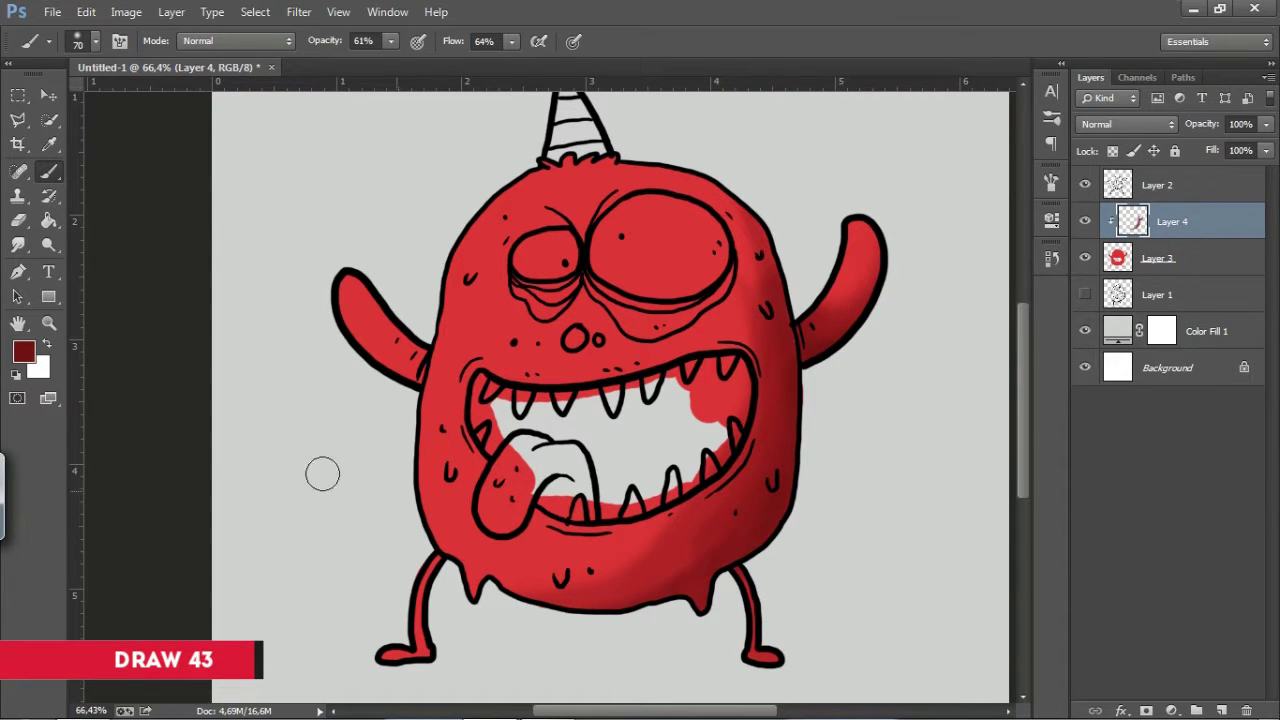
Enlarge the brush to 125 and darken the red around the lower lip.
left_click(23, 351)
left_click(1114, 214)
left_click(671, 440)
key("bracketright")
key("bracketright")
key("bracketright")
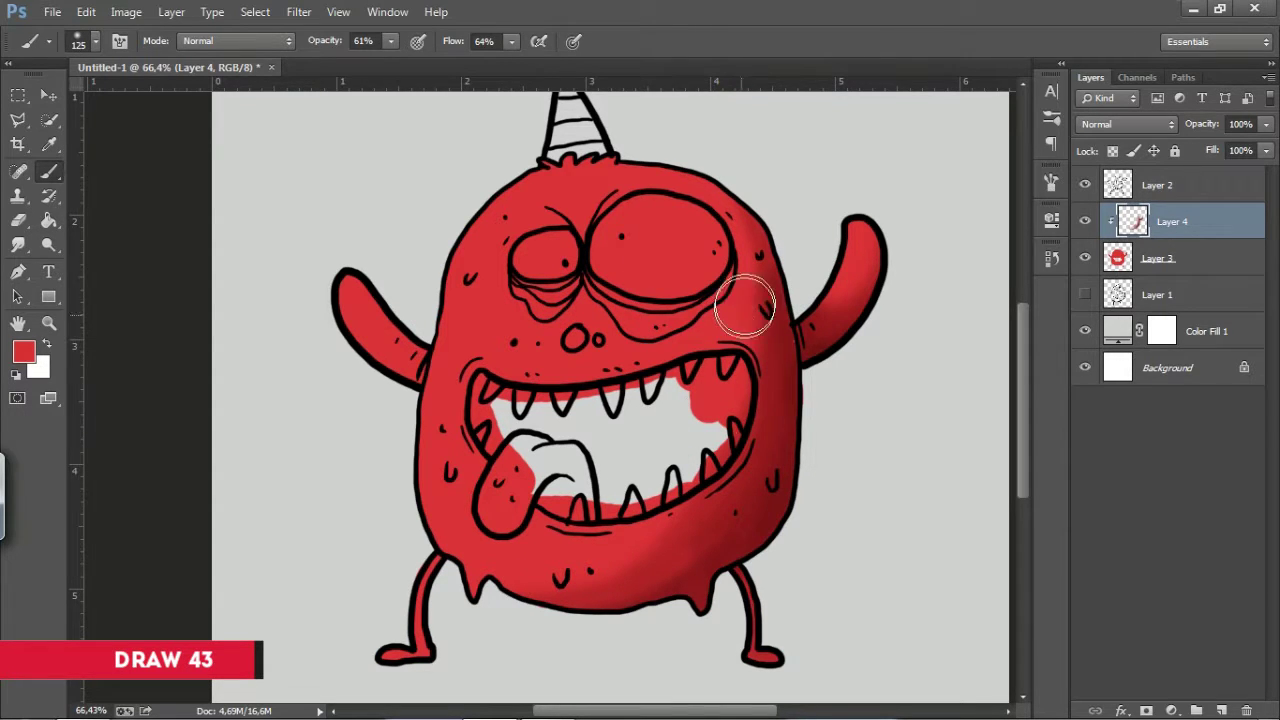
left_click(23, 351)
left_click(935, 320)
left_click(1150, 214)
left_click_drag(507, 537, 483, 515)
Brush lighter red down the body's left edge with a size-60 brush at 81% flow.
left_click(23, 351)
left_click(883, 234)
left_click(1154, 211)
key("bracketright")
key("bracketright")
left_click_drag(446, 266, 436, 420)
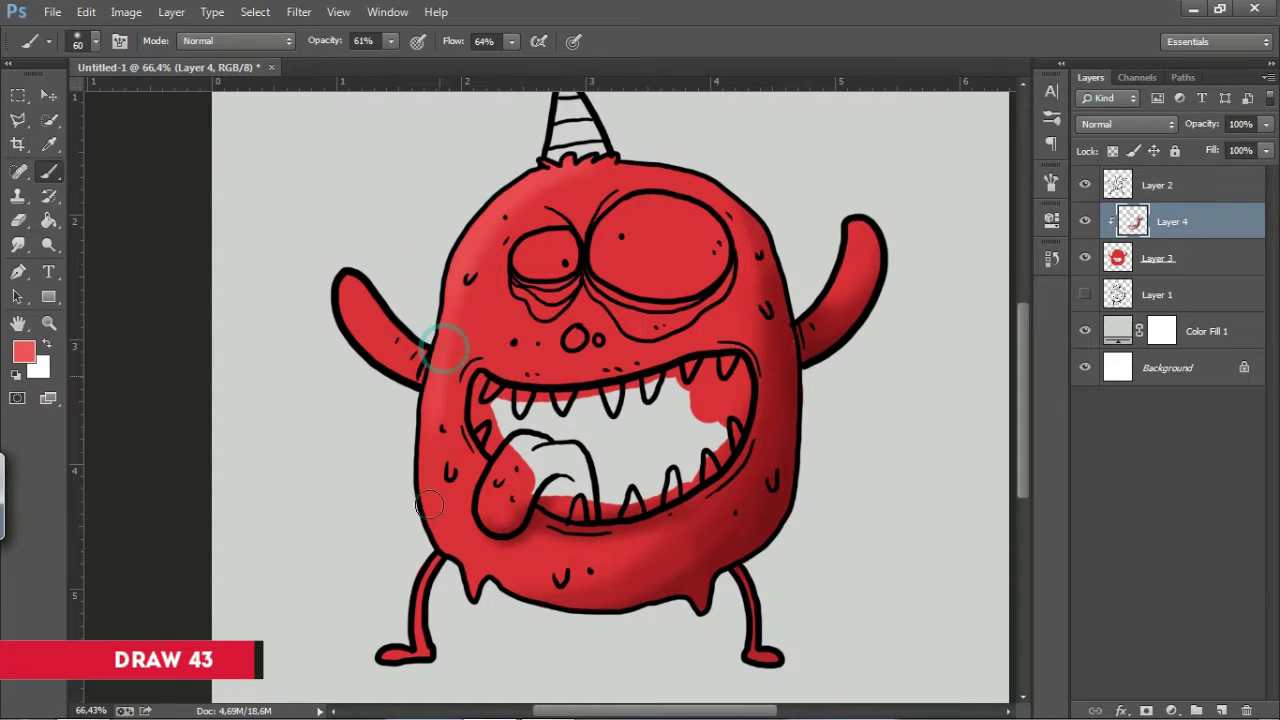
left_click_drag(511, 42, 560, 176)
left_click_drag(430, 336, 432, 545)
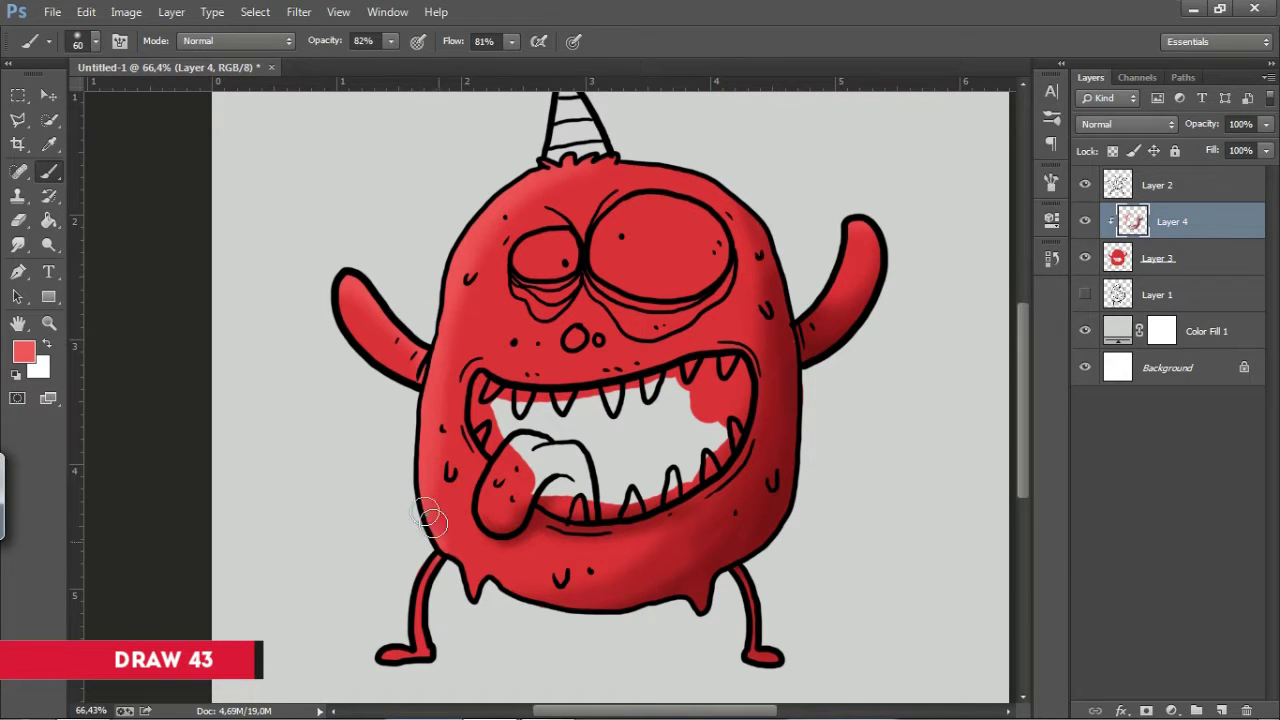
scroll(494, 315, "down", 2)
Shade the body's lower and right outline dark red, then add a new empty layer.
left_click(24, 352)
left_click(1140, 215)
mouse_move(479, 581)
left_mouse_down()
mouse_move(643, 557)
mouse_move(709, 371)
left_mouse_up()
scroll(498, 337, "down", 2)
scroll(497, 336, "up", 4)
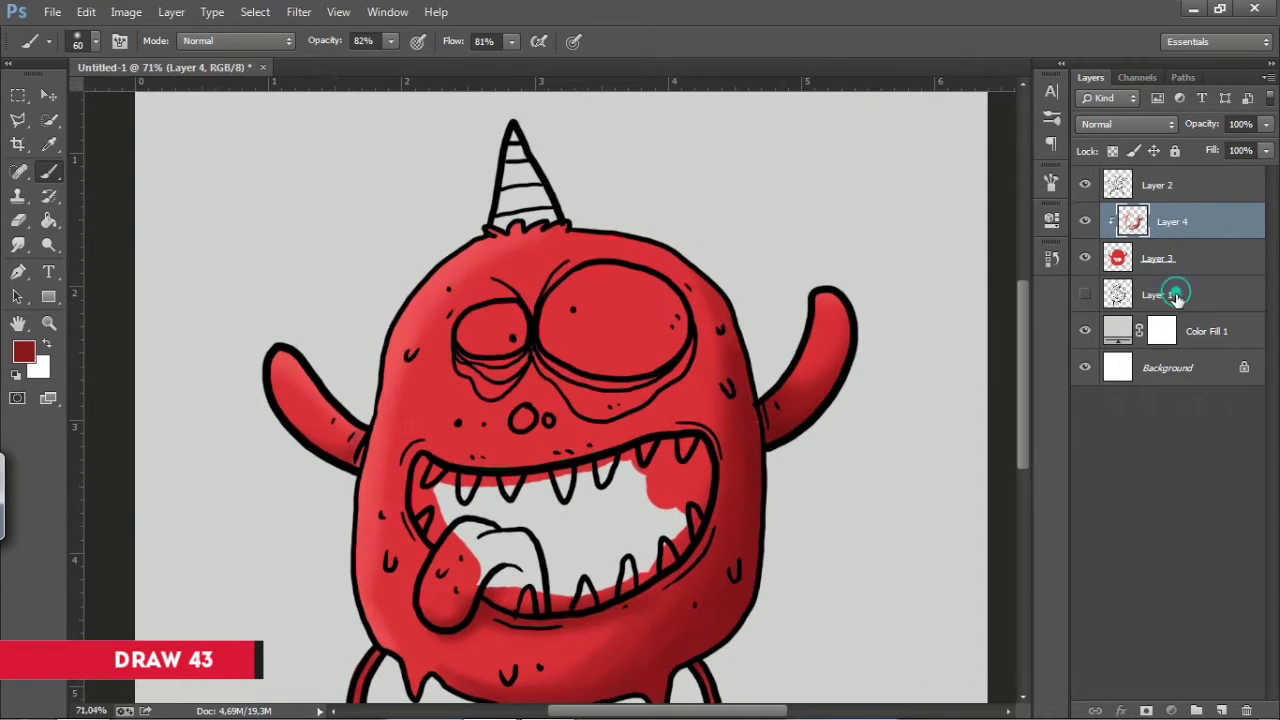
left_click(1221, 710)
Set up a hard round 48 px brush with stroke smoothing enabled.
left_click(1051, 181)
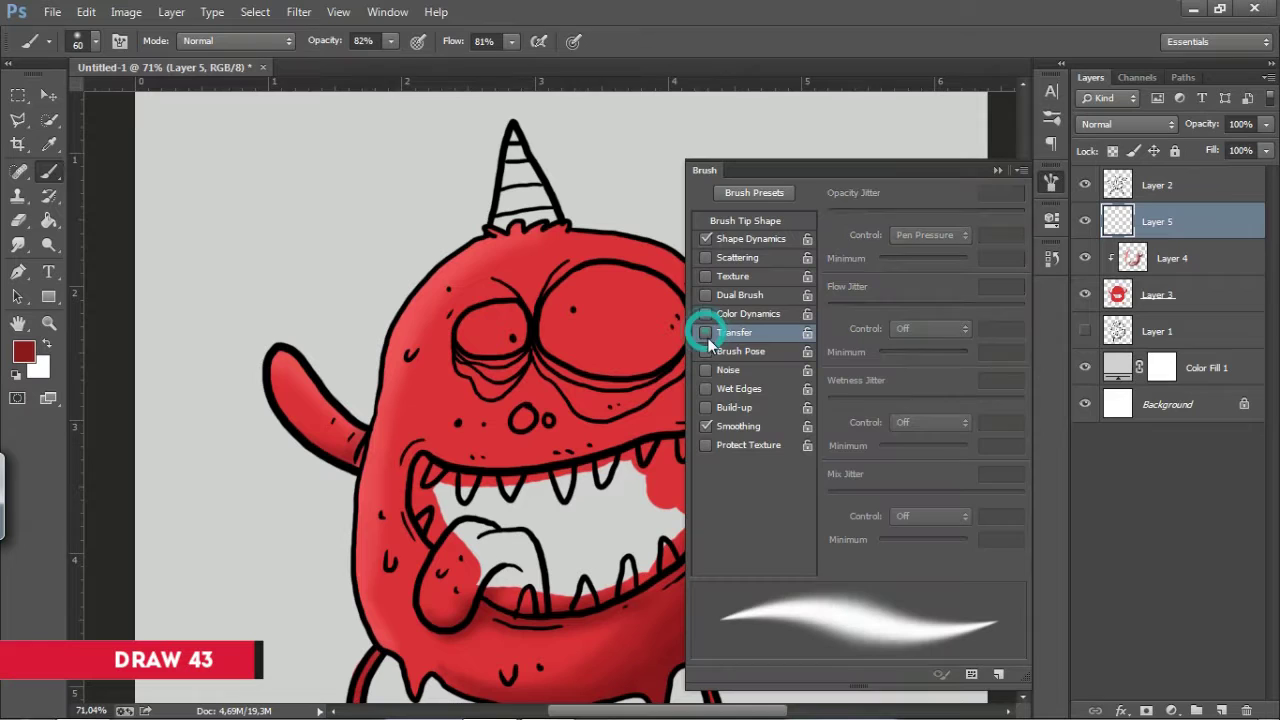
left_click(706, 426)
left_click(750, 238)
right_click(592, 232)
left_click(623, 372)
left_click(913, 234)
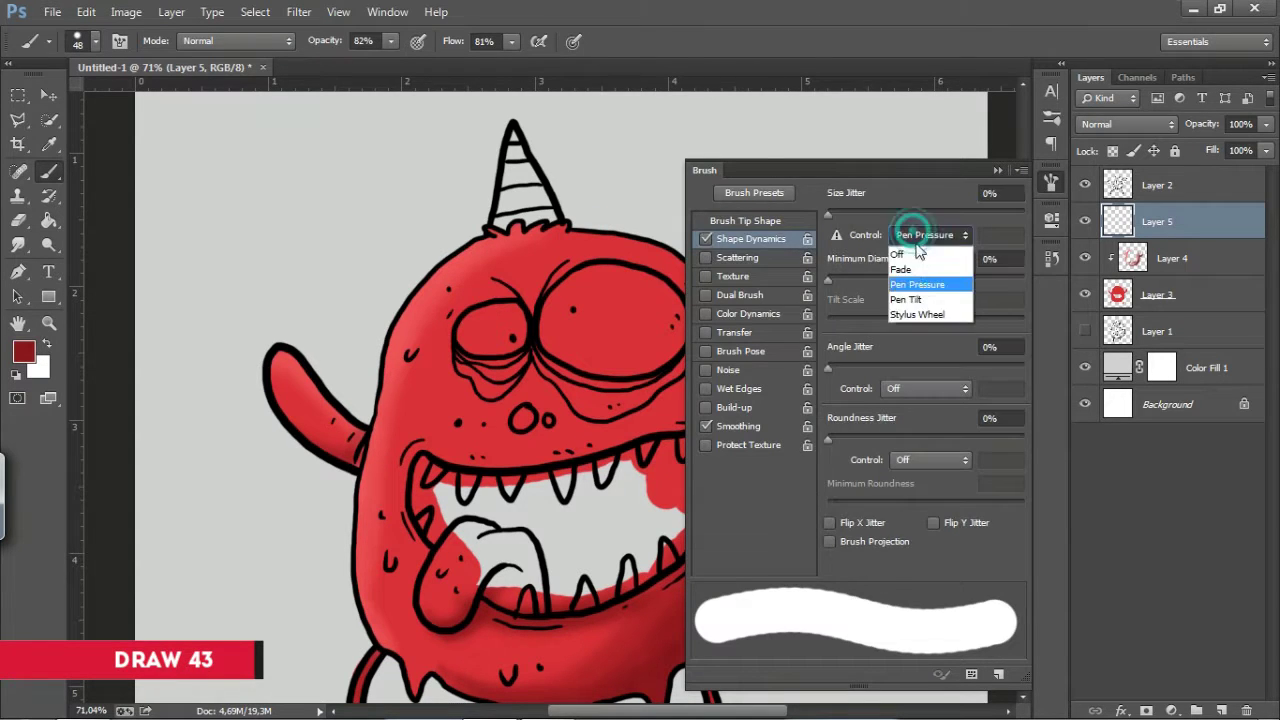
left_click(1051, 181)
left_click_drag(815, 172, 745, 275)
key("ctrl+z")
Paint both eyes white with a pink rim, at 100% brush opacity and flow.
left_click(24, 351)
left_click(786, 256)
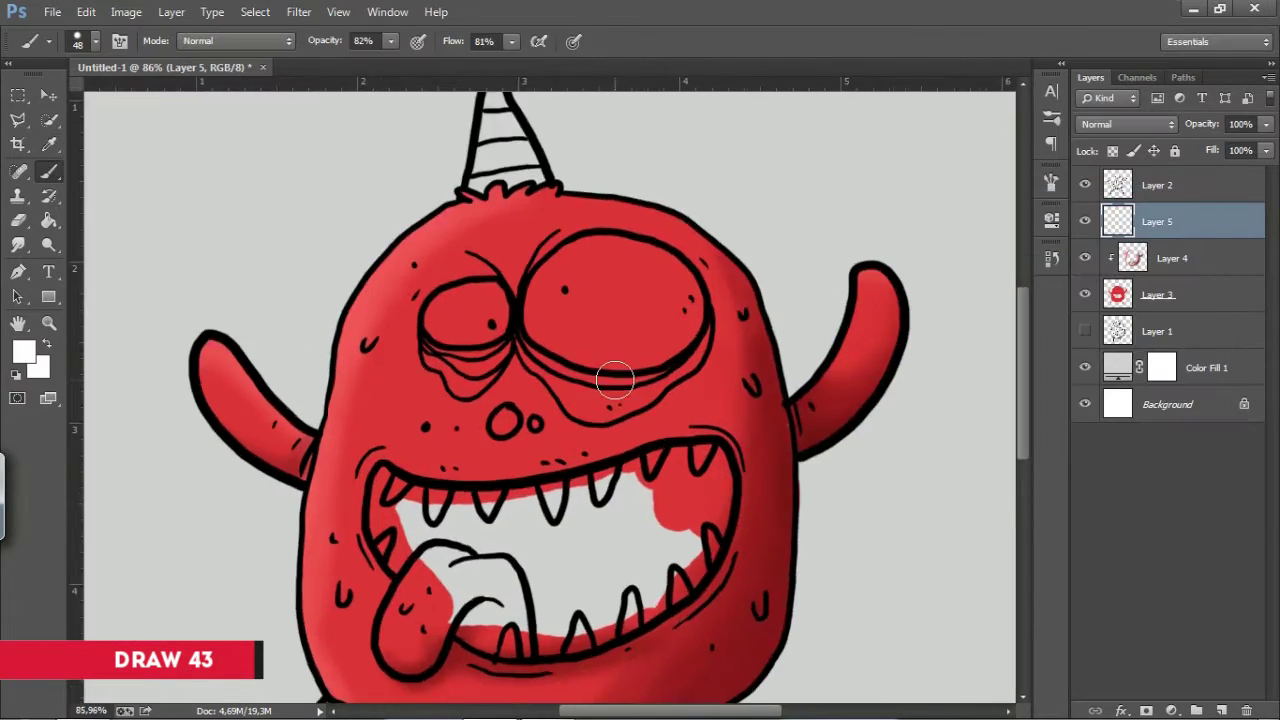
mouse_move(590, 258)
left_mouse_down()
mouse_move(600, 290)
mouse_move(534, 296)
left_mouse_up()
mouse_move(555, 346)
left_mouse_down()
mouse_move(690, 320)
mouse_move(640, 240)
mouse_move(545, 300)
left_mouse_up()
left_click_drag(600, 260, 670, 290)
left_click_drag(390, 41, 412, 68)
left_click_drag(511, 41, 534, 66)
mouse_move(615, 275)
left_mouse_down()
mouse_move(690, 320)
mouse_move(600, 360)
mouse_move(582, 294)
mouse_move(605, 245)
mouse_move(571, 263)
left_mouse_up()
left_click_drag(540, 310, 563, 323)
mouse_move(480, 320)
left_mouse_down()
mouse_move(440, 300)
mouse_move(449, 341)
left_mouse_up()
Paint peach lids under the big eye and the small squinting eye.
left_click(24, 350)
left_click(834, 222)
left_click(1157, 214)
mouse_move(592, 402)
left_mouse_down()
mouse_move(560, 370)
mouse_move(590, 395)
mouse_move(660, 378)
mouse_move(710, 330)
mouse_move(574, 403)
left_mouse_up()
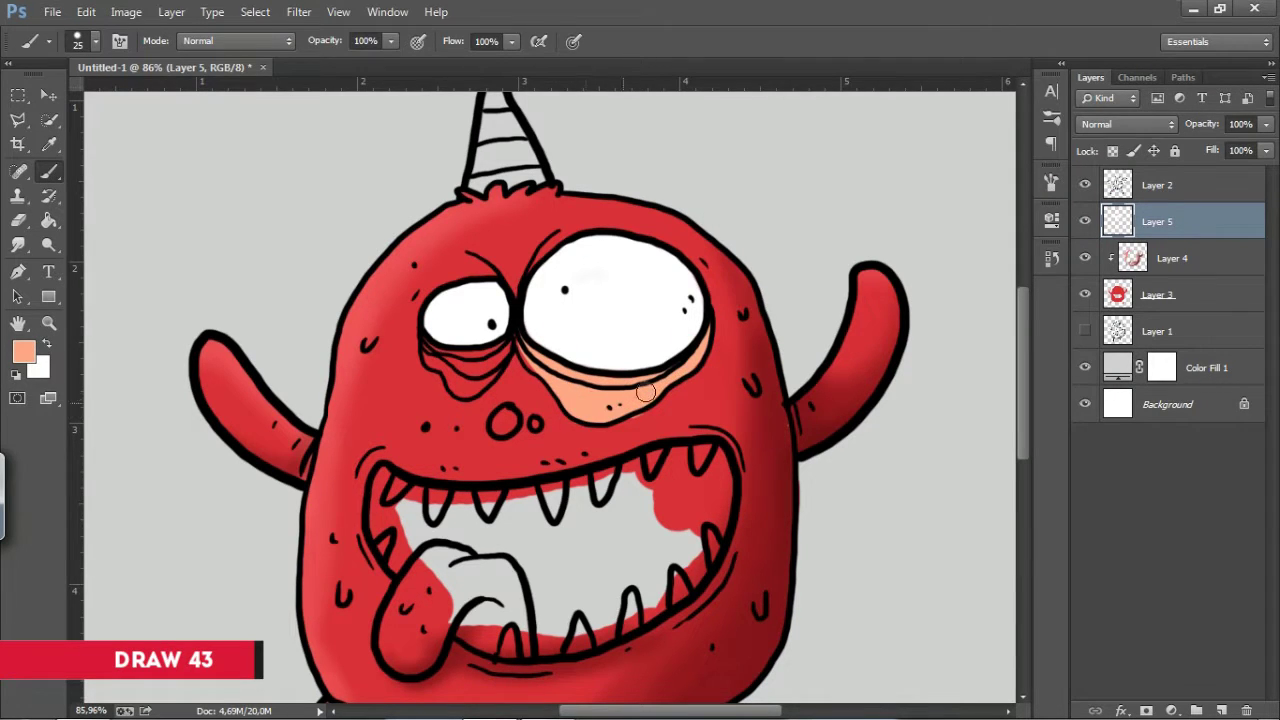
mouse_move(423, 337)
left_mouse_down()
mouse_move(480, 375)
mouse_move(440, 352)
left_mouse_up()
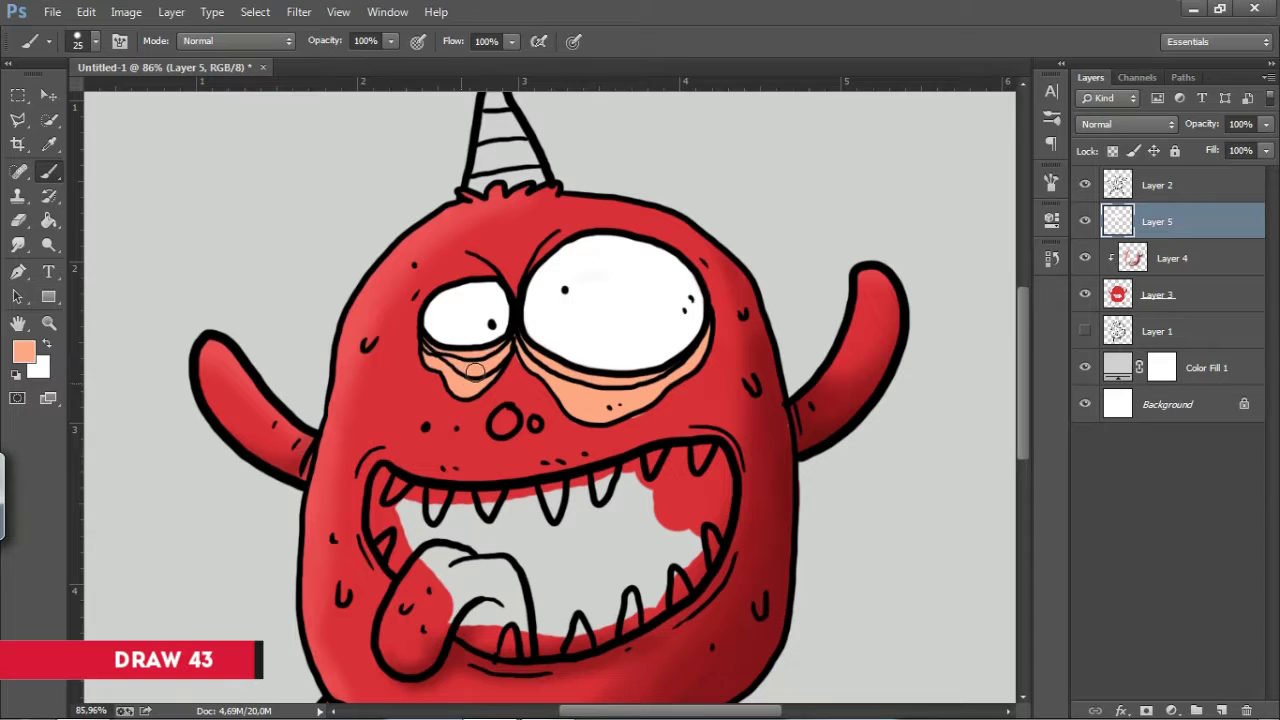
Add deeper orange-peach shading beneath the larger eye.
key("e")
key("b")
key("Return")
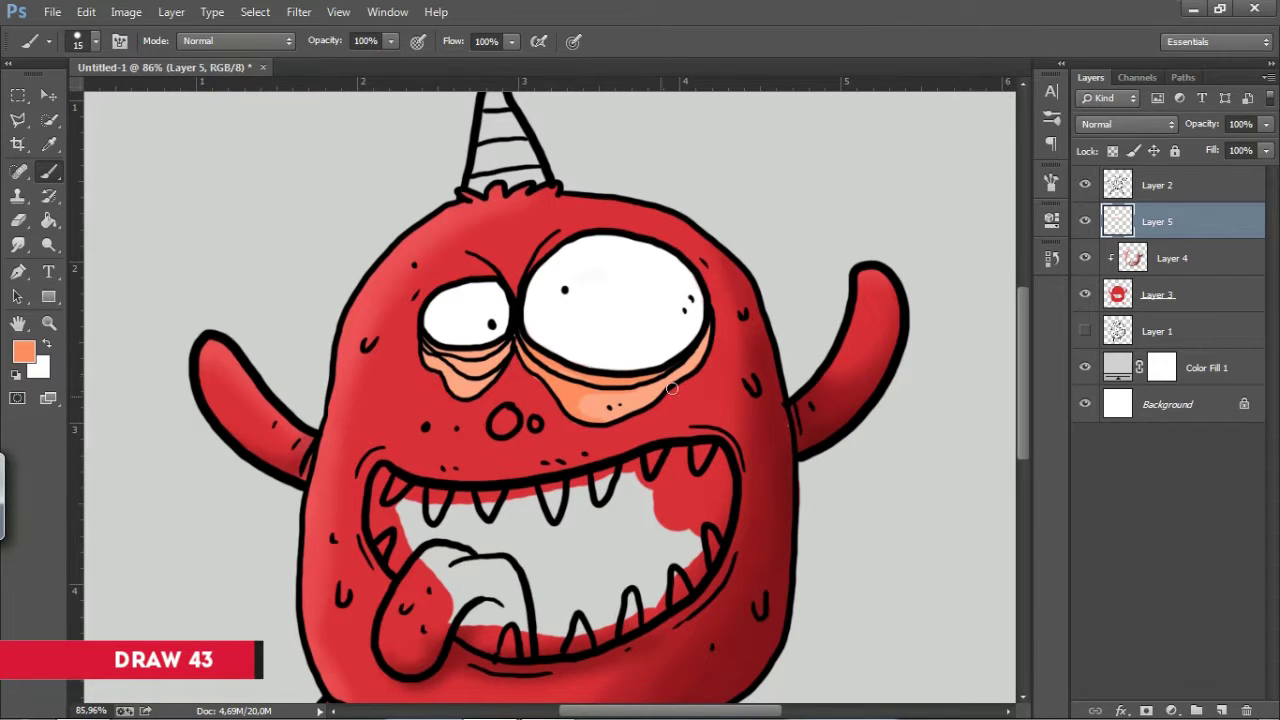
left_click_drag(499, 350, 488, 386)
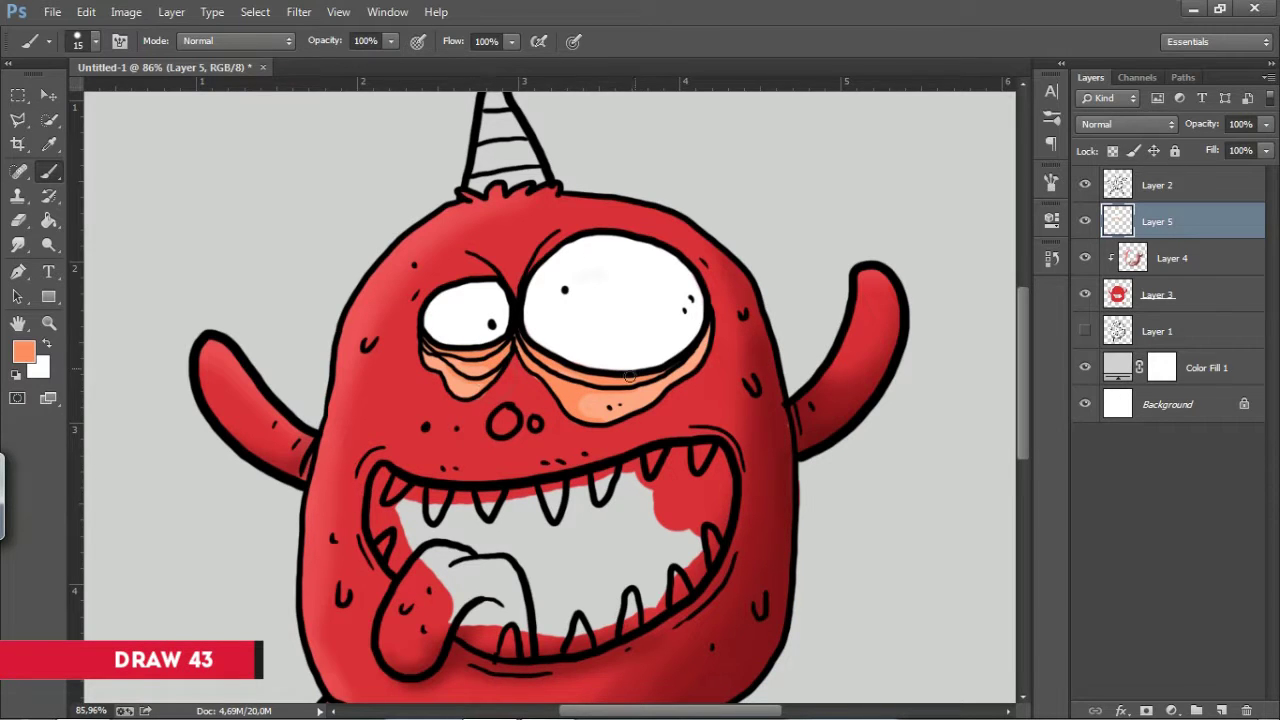
Paint the nostrils and the mouth behind the teeth solid black.
key("e")
key("b")
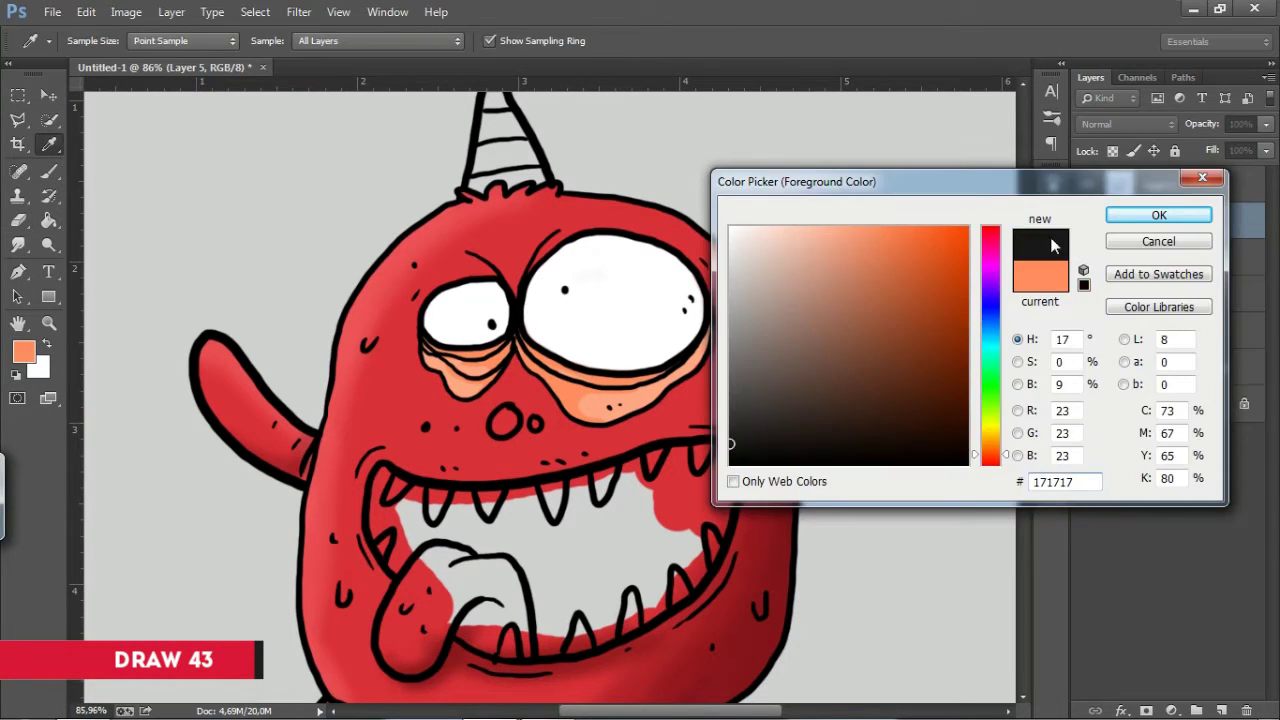
key("Return")
left_click(507, 420)
key("Return")
left_click(387, 475)
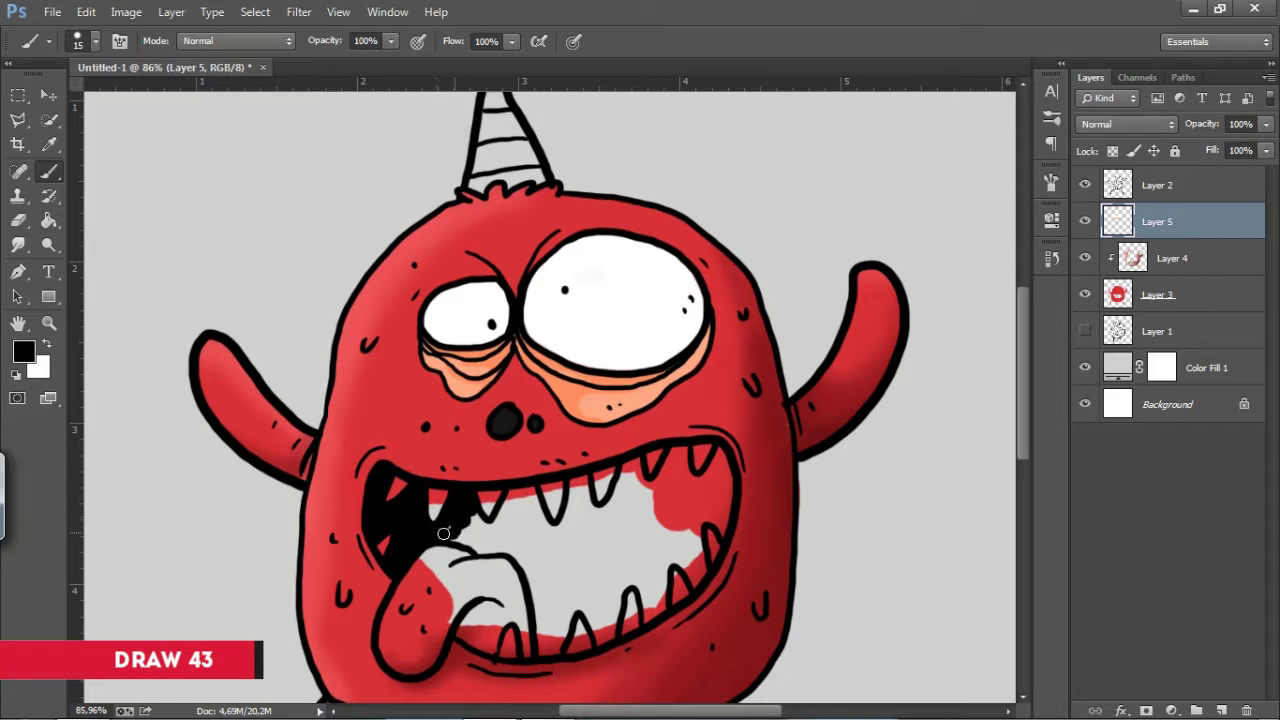
left_click_drag(463, 521, 680, 540)
On a new Layer 6, paint the upper and lower teeth white.
left_click(1176, 258)
key("ctrl+shift+alt+n")
key("Return")
left_click(604, 485)
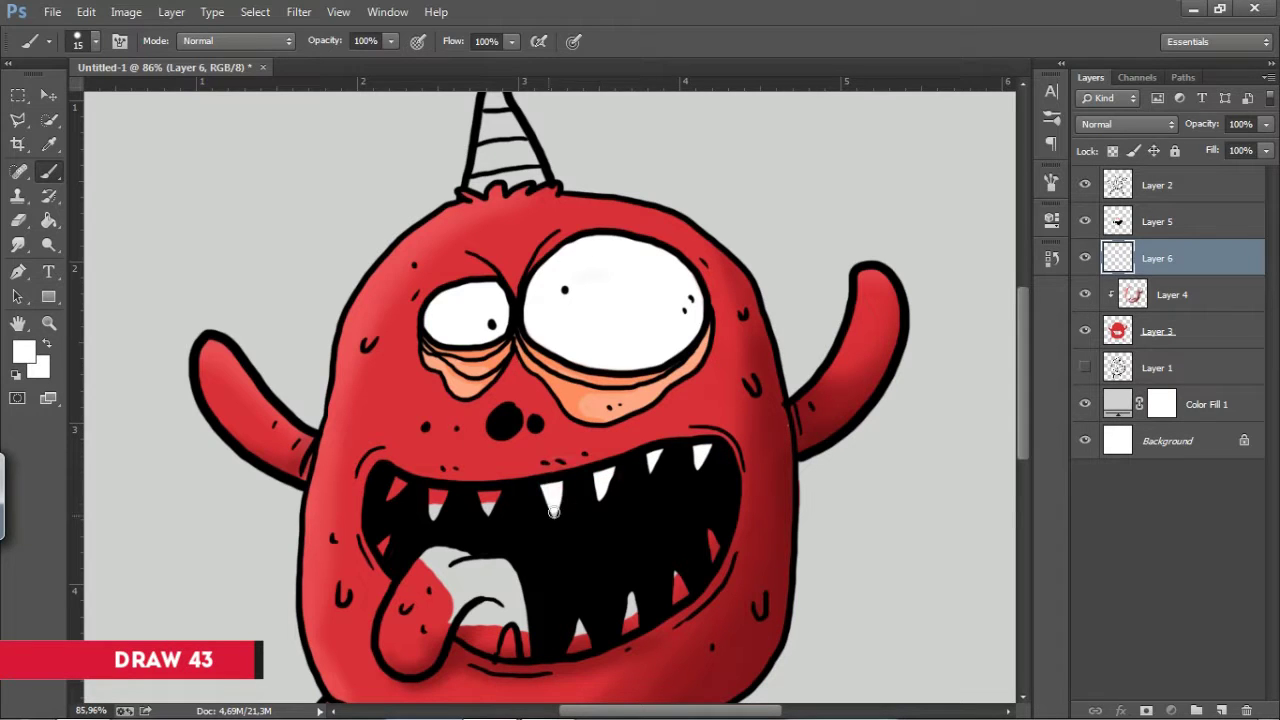
left_click(437, 500)
left_click(578, 635)
left_click(630, 605)
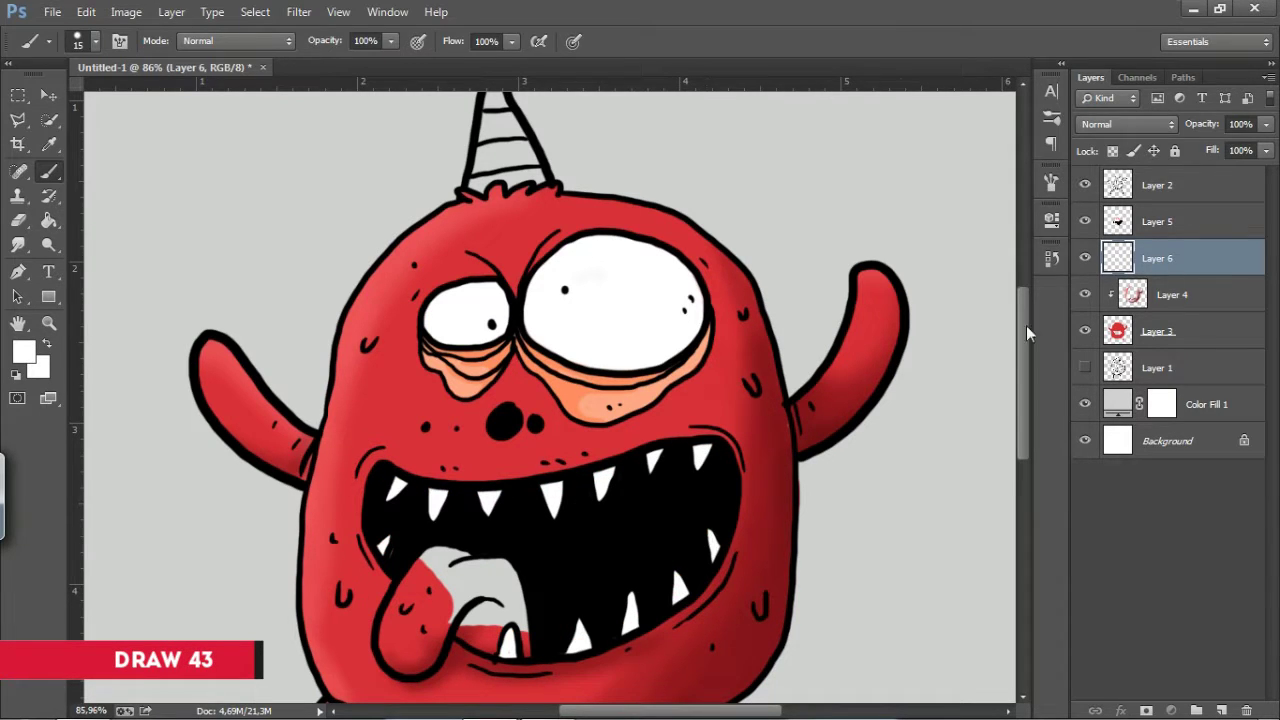
left_click(1157, 221)
On a new layer above Layer 5, brush pink across the whole tongue.
left_click(1221, 710)
left_click(24, 351)
key("Return")
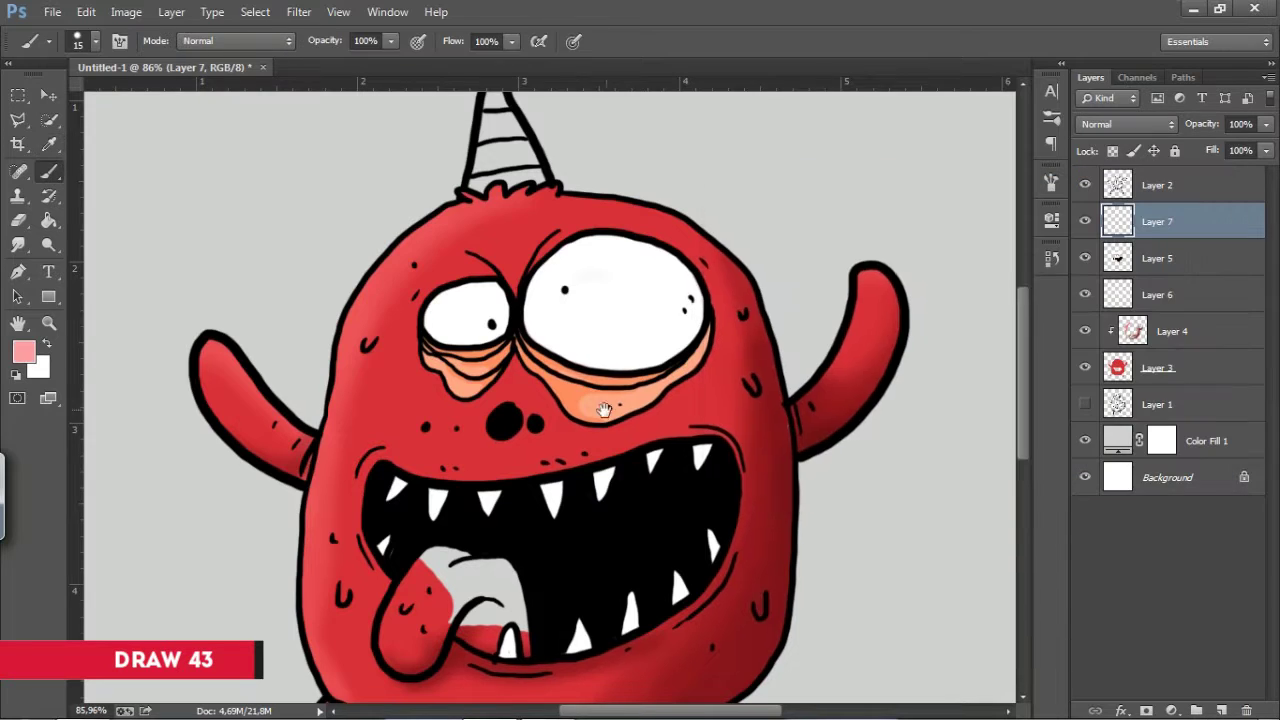
left_click_drag(604, 410, 613, 348)
left_click_drag(418, 562, 430, 511)
left_click_drag(415, 604, 431, 561)
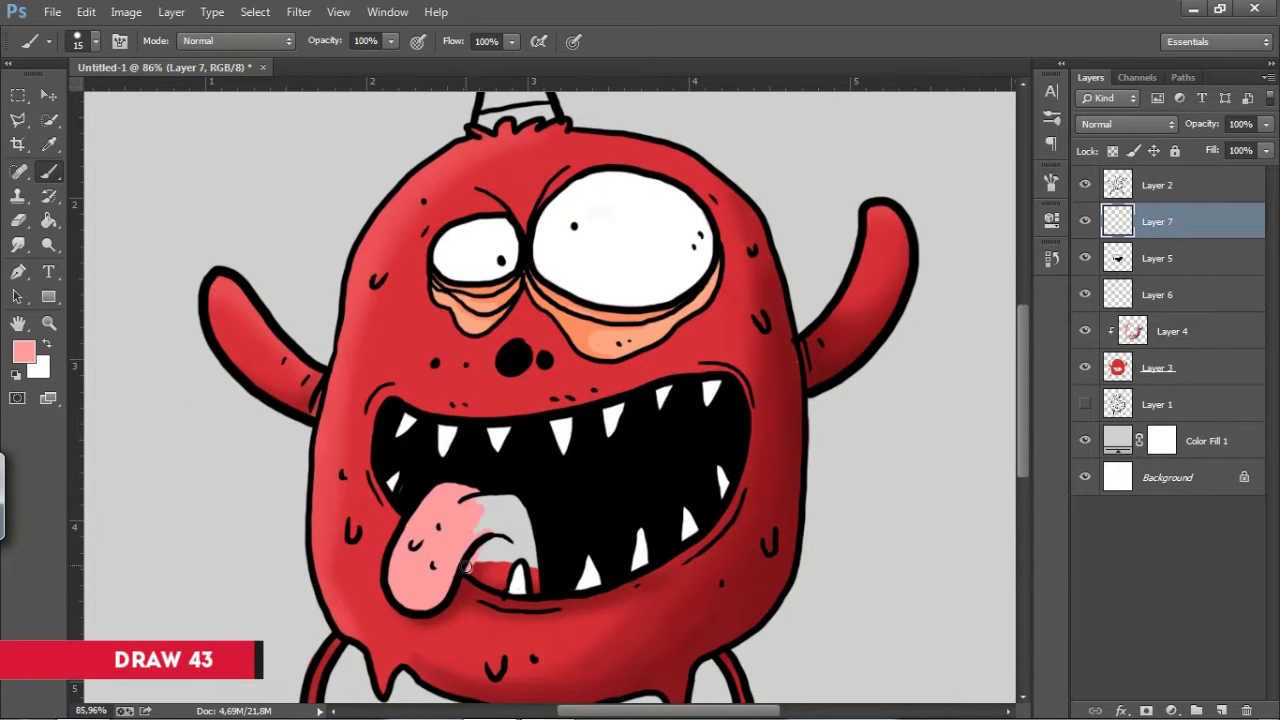
mouse_move(500, 590)
left_mouse_down()
mouse_move(495, 555)
mouse_move(519, 515)
left_mouse_up()
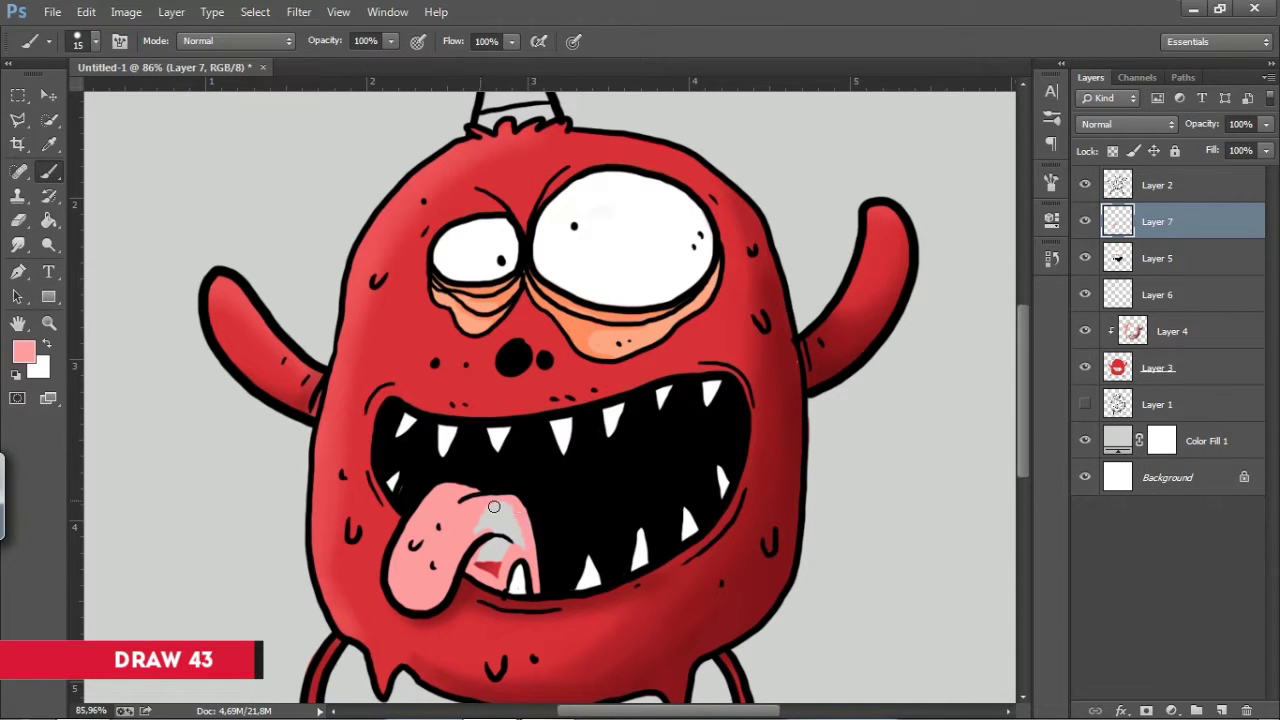
Sample the tongue's pink with the eyedropper, then return to Layer 7.
left_click(1125, 294)
key("i")
left_click(400, 480)
key("Return")
key("b")
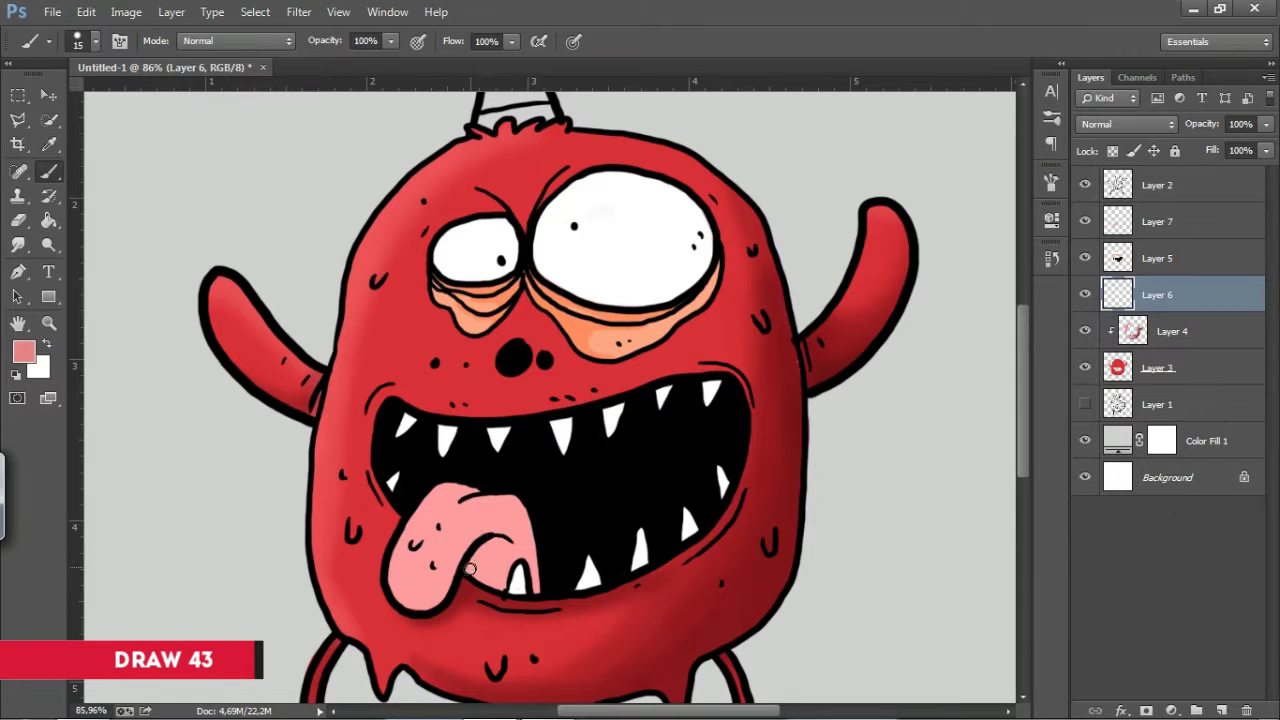
left_click(1150, 222)
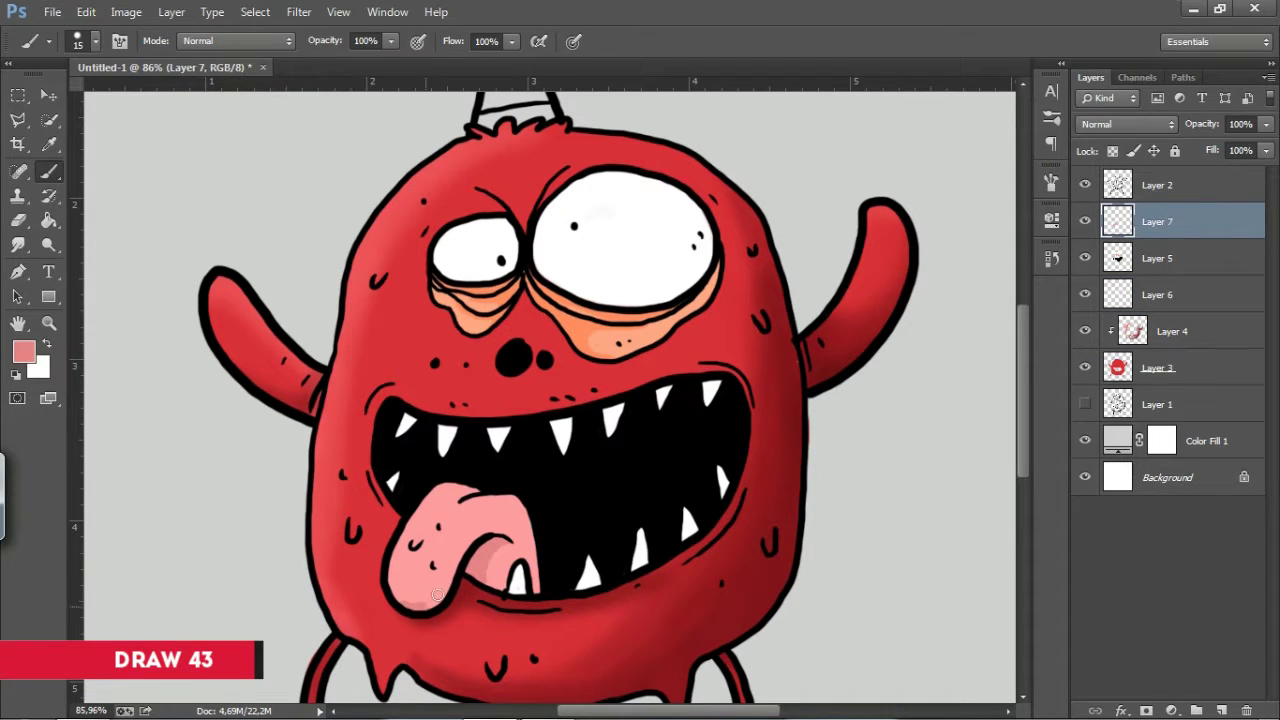
Pick lighter pink, salmon pink and dark red as tongue shading colours.
left_click(520, 568, "alt")
key("Return")
left_click(388, 578, "alt")
key("Return")
left_click(516, 550, "alt")
key("Return")
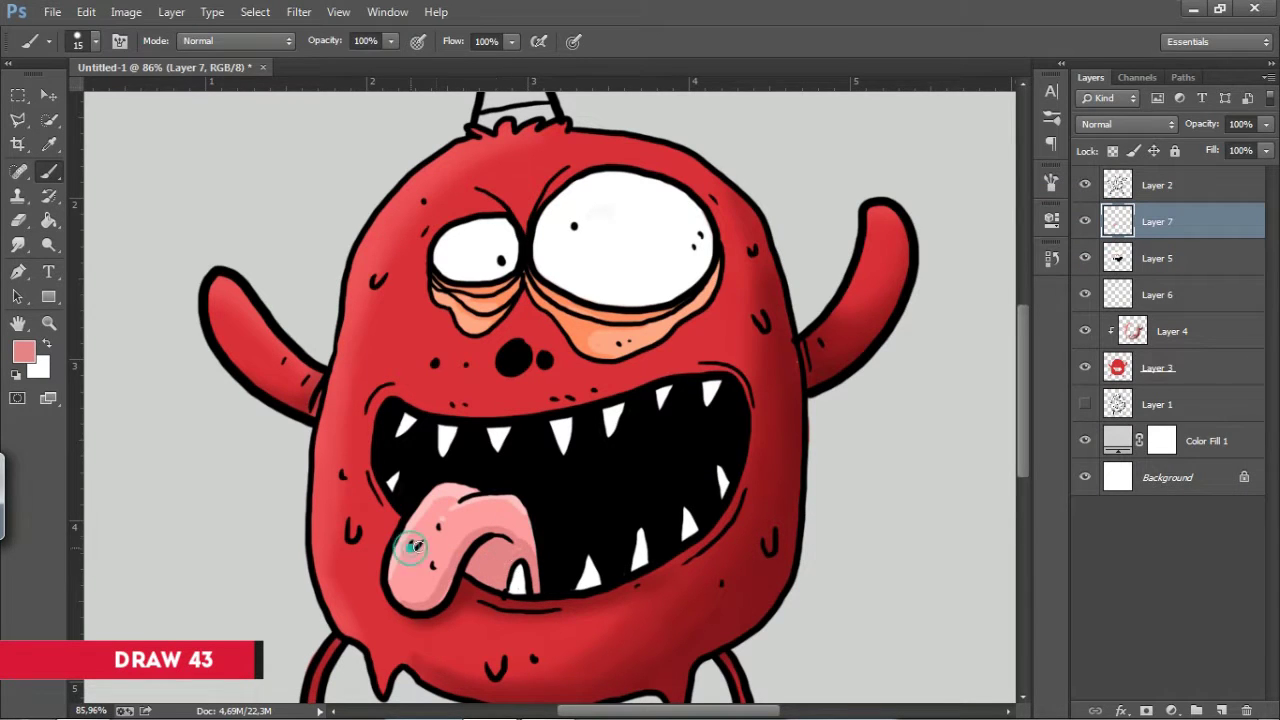
scroll(450, 430, "down", 5)
scroll(470, 370, "up", 3)
scroll(492, 312, "down", 2)
scroll(492, 312, "up", 1)
left_click(492, 312, "alt")
key("Return")
Add a new layer above Layer 4, then shift-select Layer 2 down to Layer 3.
left_click(1190, 404)
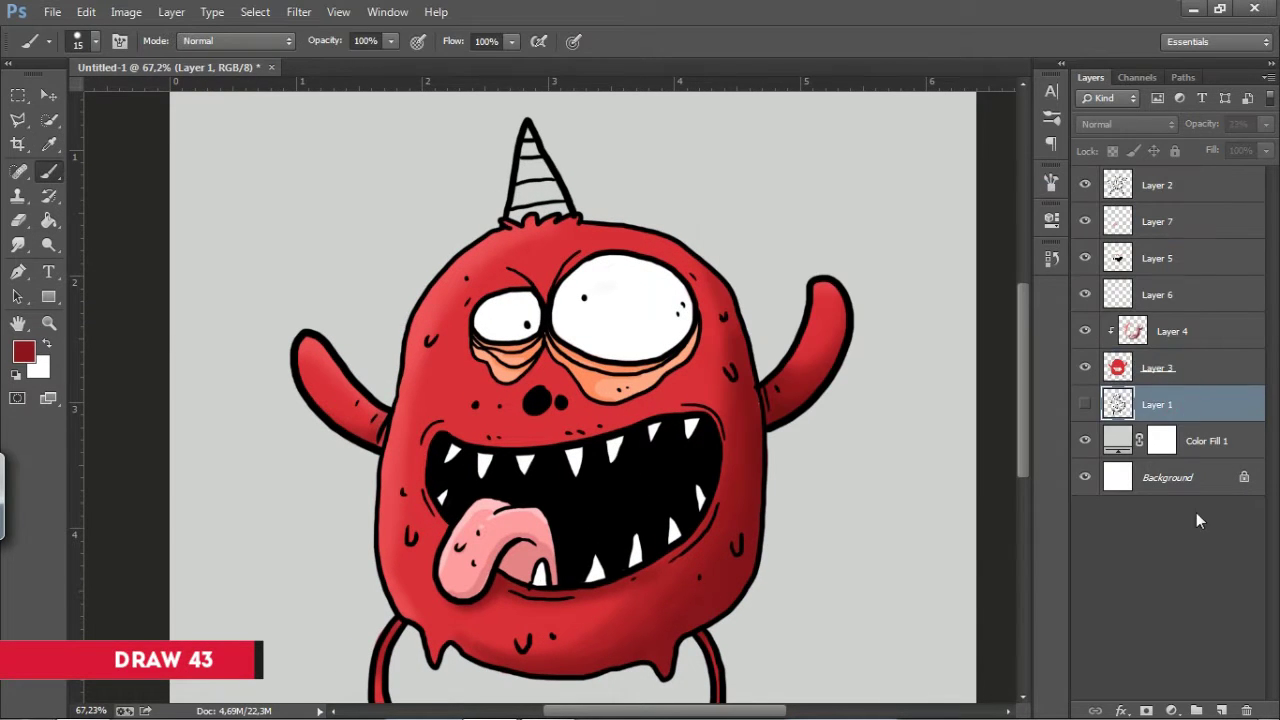
left_click(1172, 331)
key("ctrl+shift+alt+n")
key("bracketright")
key("bracketright")
key("bracketright")
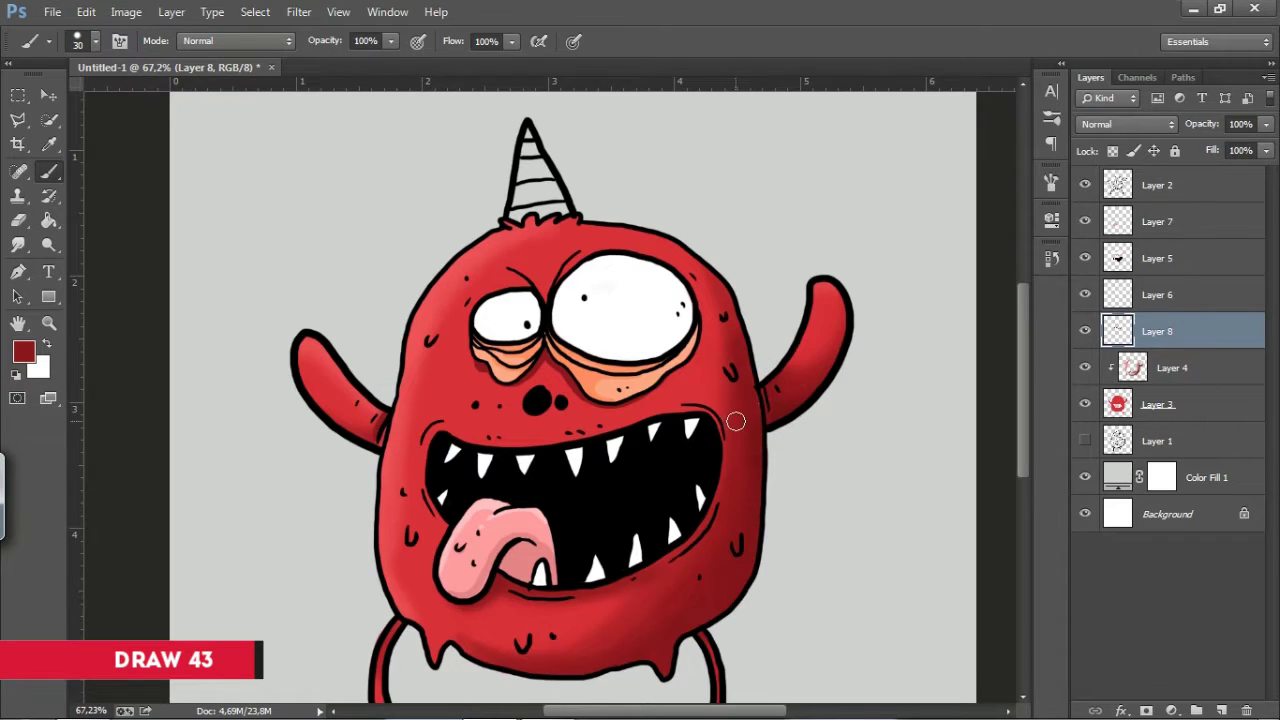
scroll(737, 420, "down", 3)
left_click(1157, 185)
left_click(1171, 418, "shift")
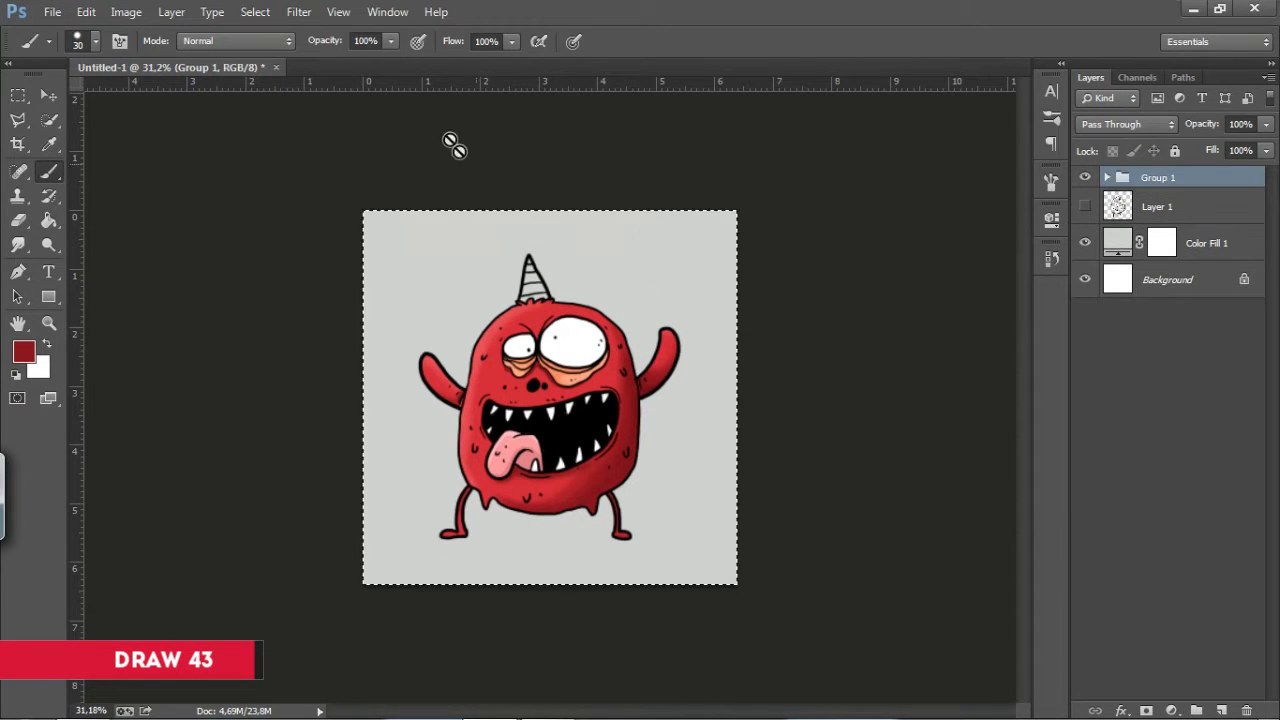